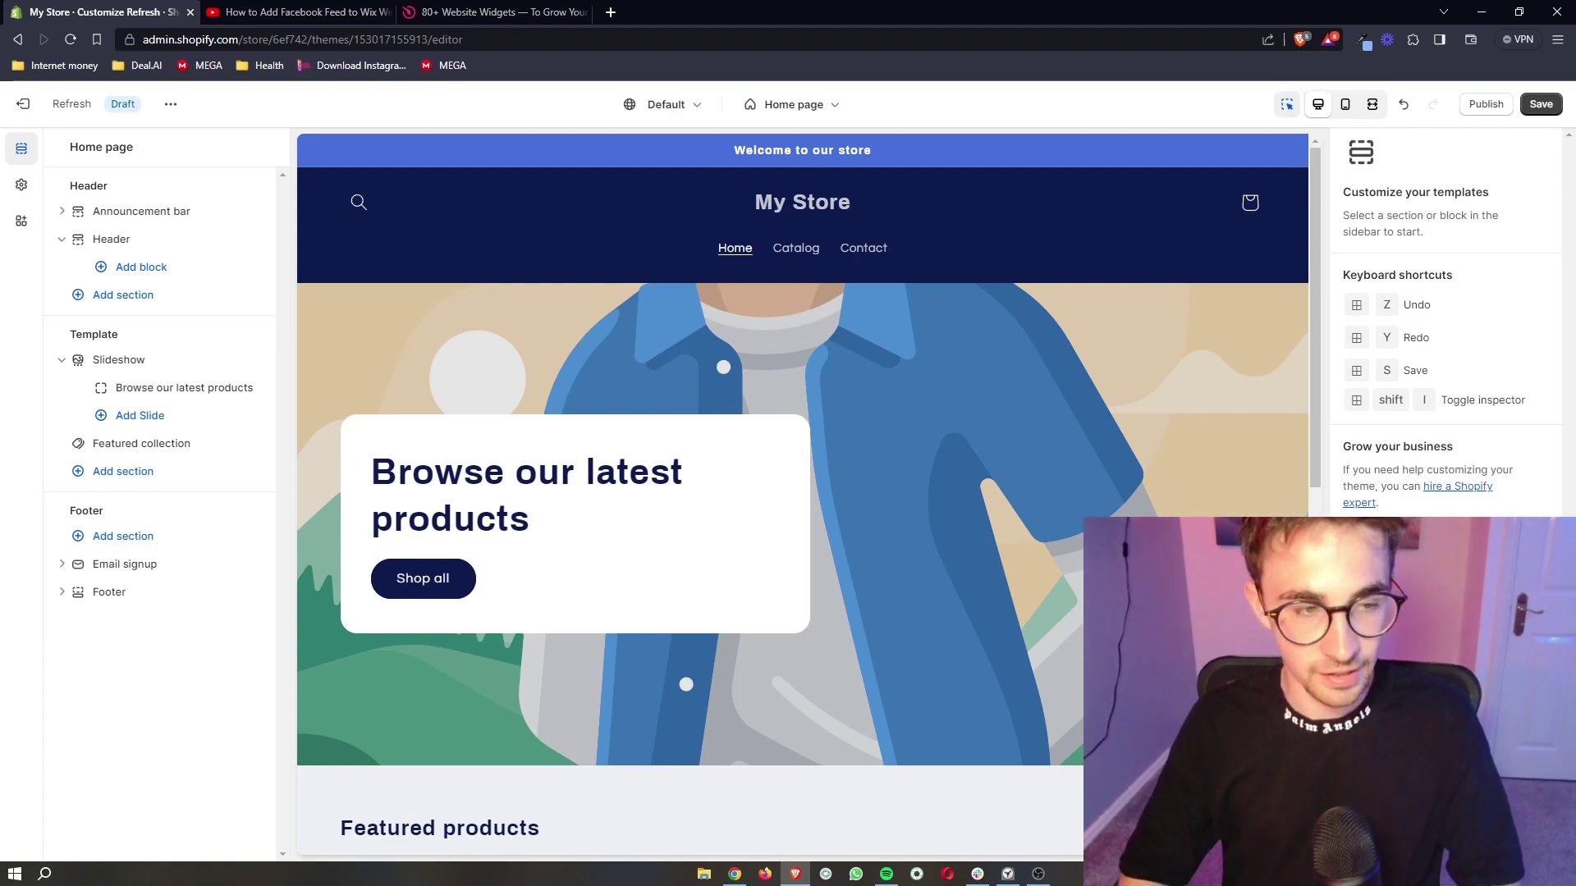
# - Open the home page slideshow slide's settings in the editor preview
pyautogui.scroll(-2, 802, 492)
pyautogui.scroll(2, 801, 493)
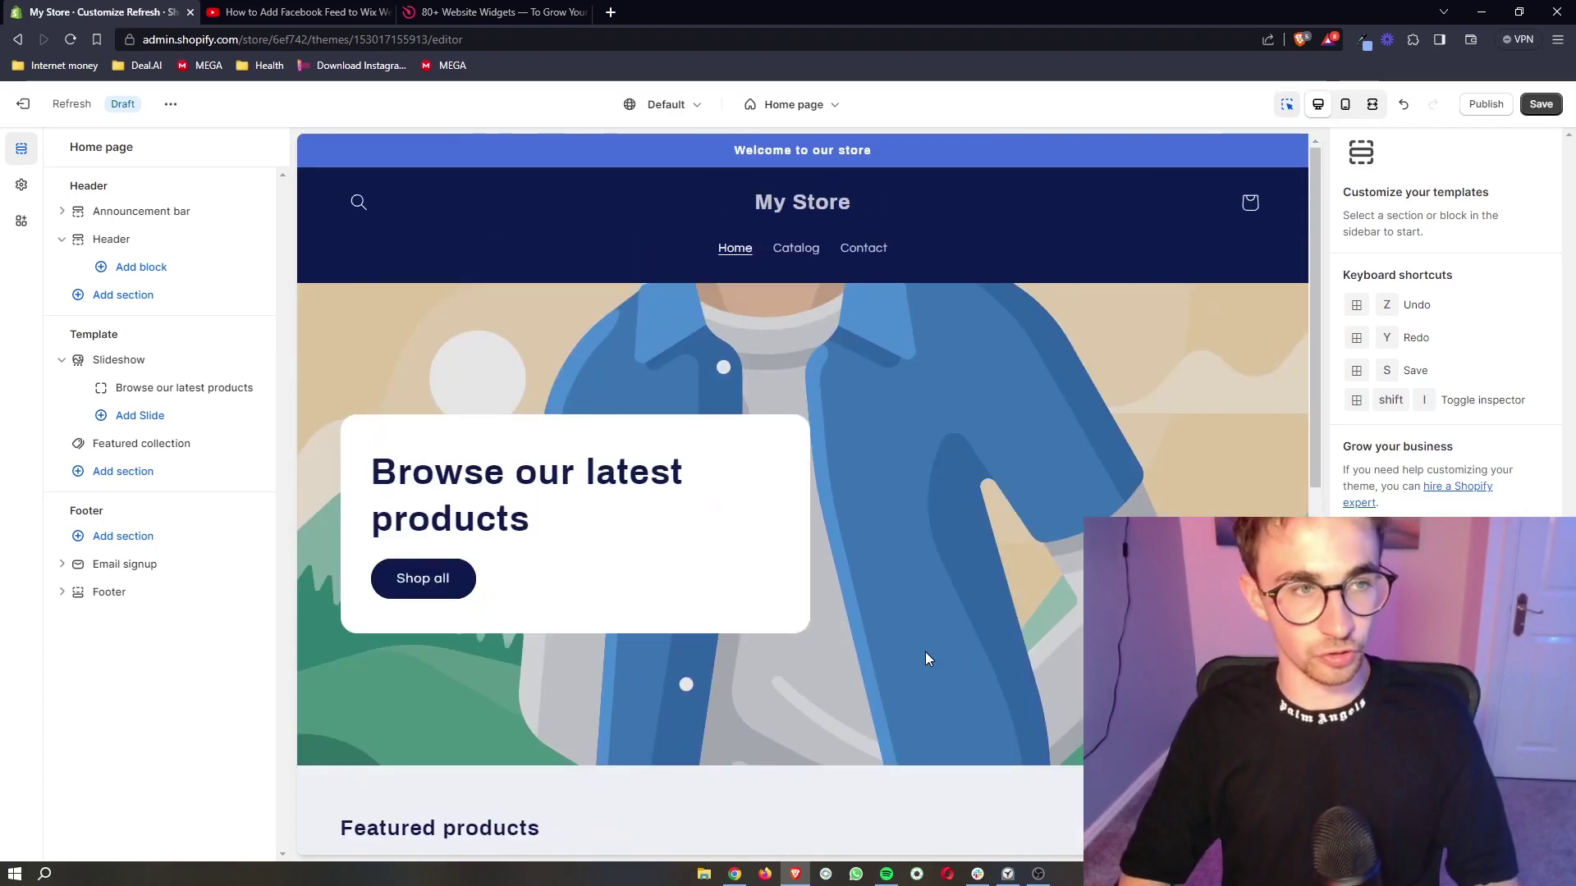
pyautogui.scroll(-1, 629, 327)
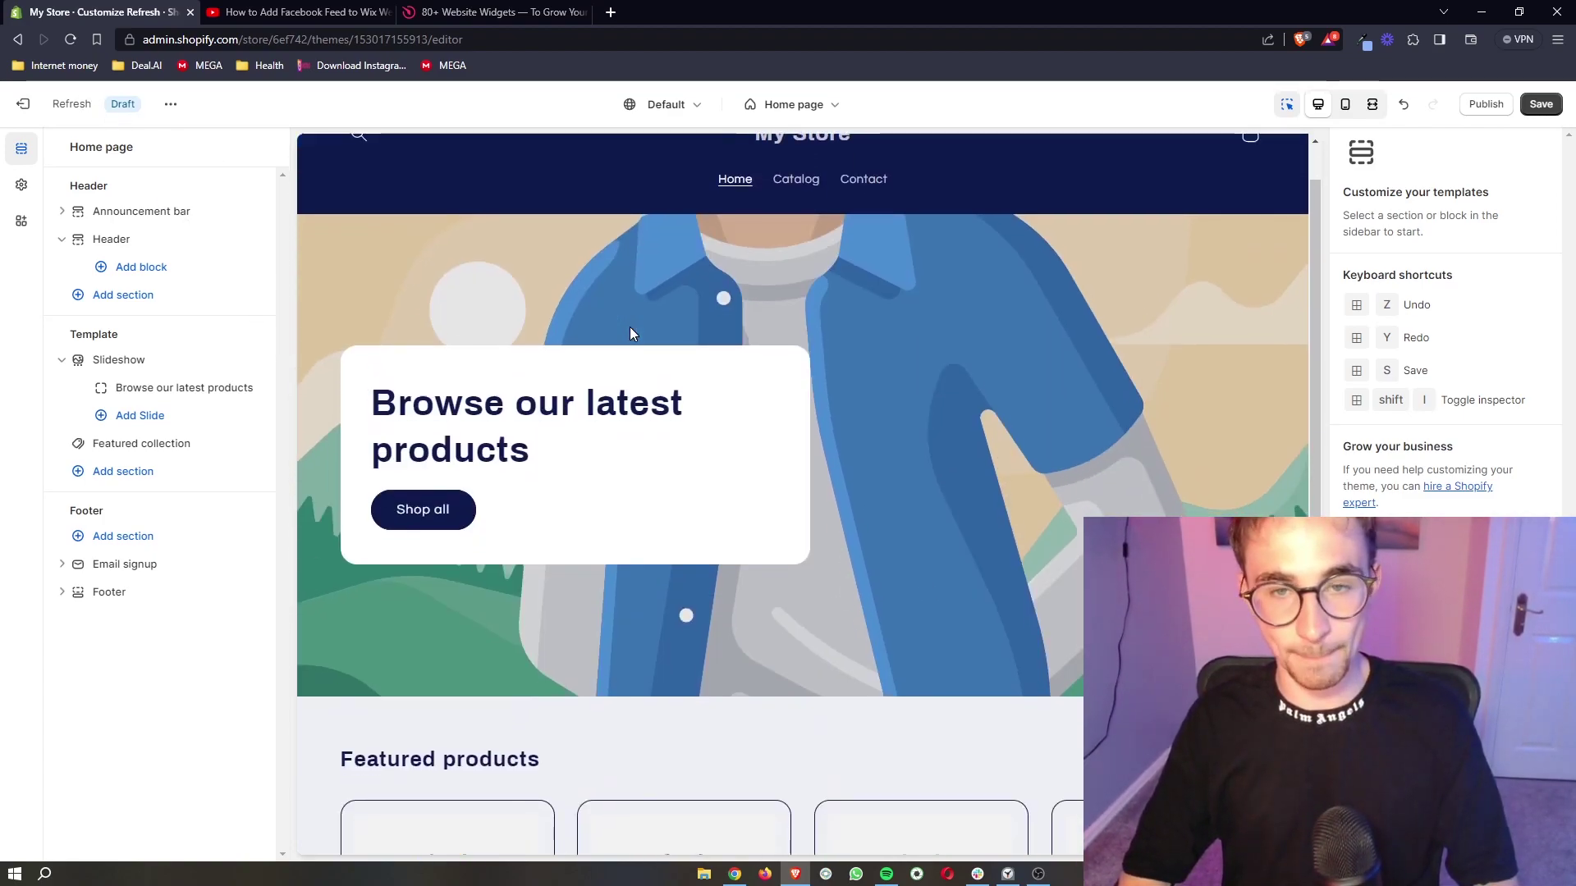
pyautogui.click(1046, 394)
# - Check the Featured collection settings, go back to the slide, then switch to the YouTube tutorial
pyautogui.scroll(1, 1046, 394)
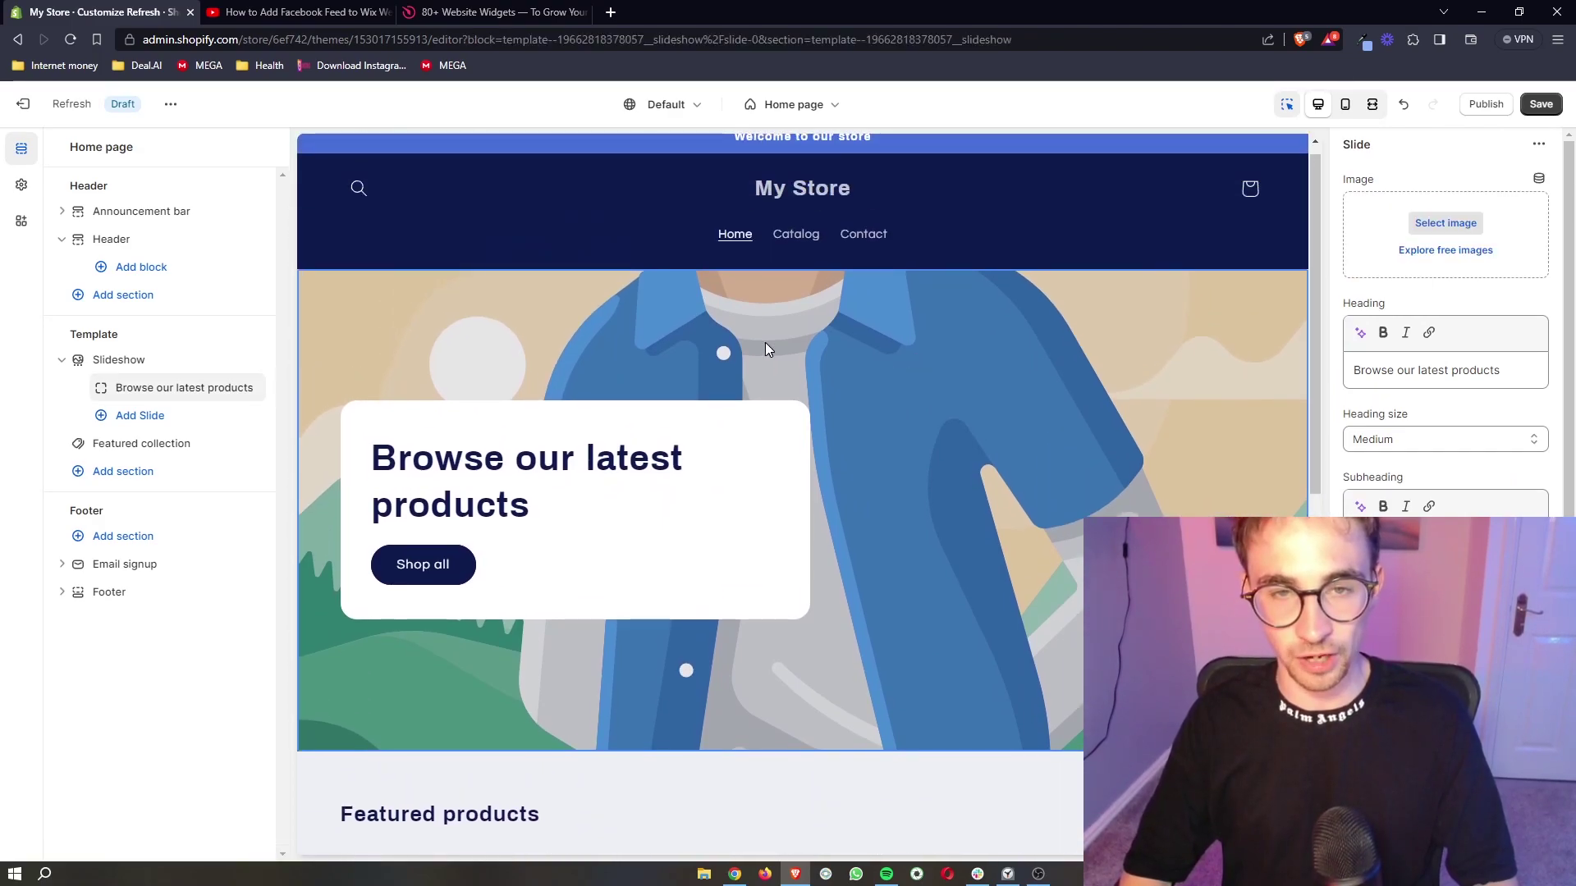
pyautogui.scroll(-5, 952, 443)
pyautogui.click(795, 538)
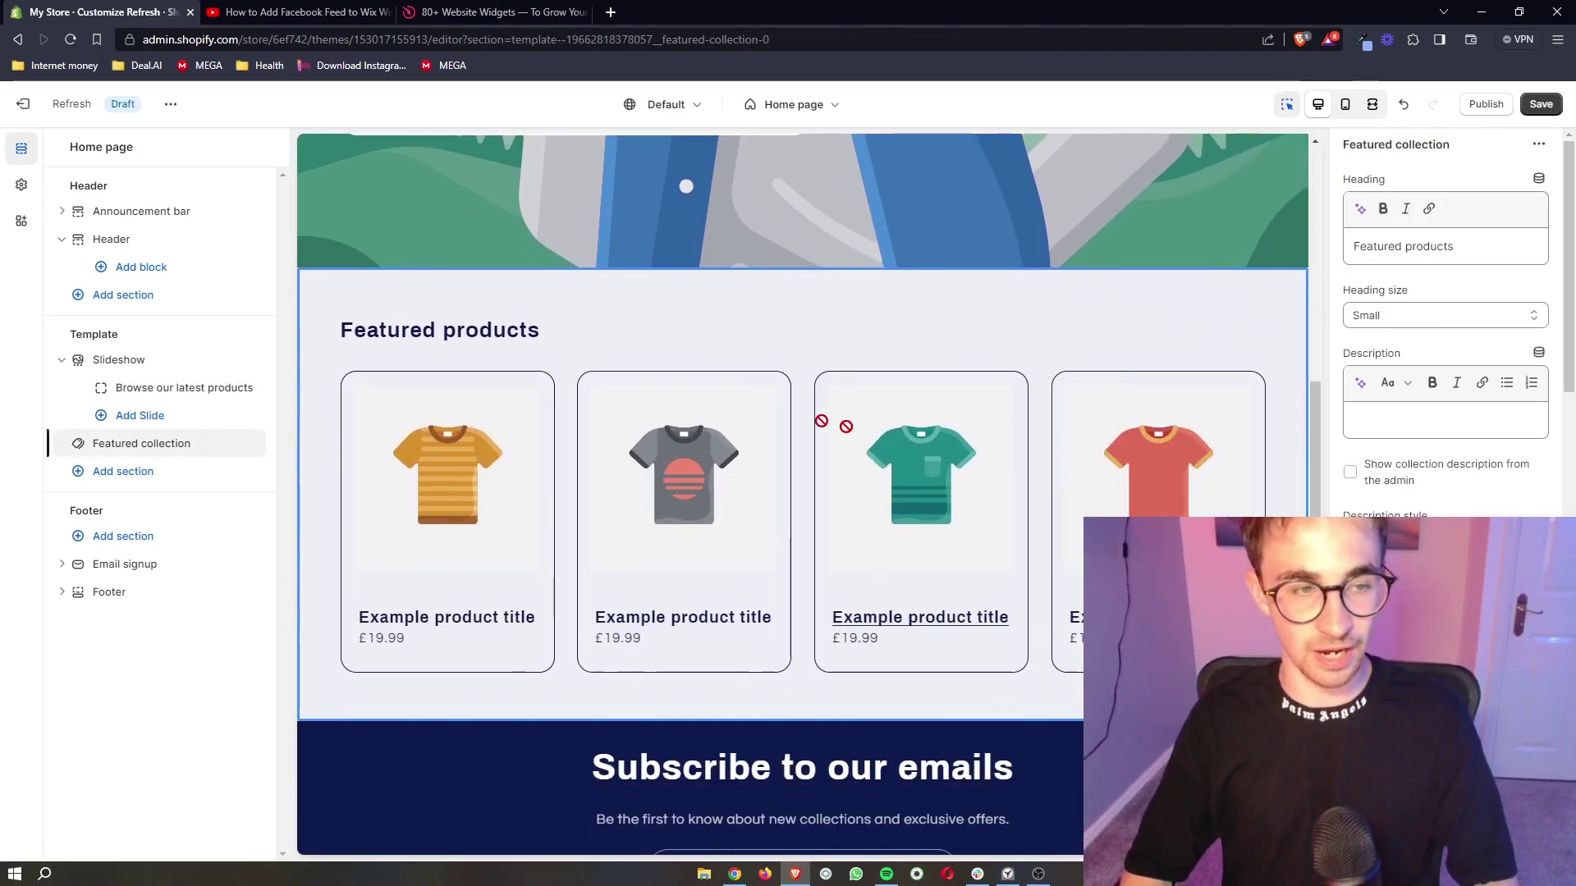
pyautogui.scroll(5, 944, 476)
pyautogui.click(942, 515)
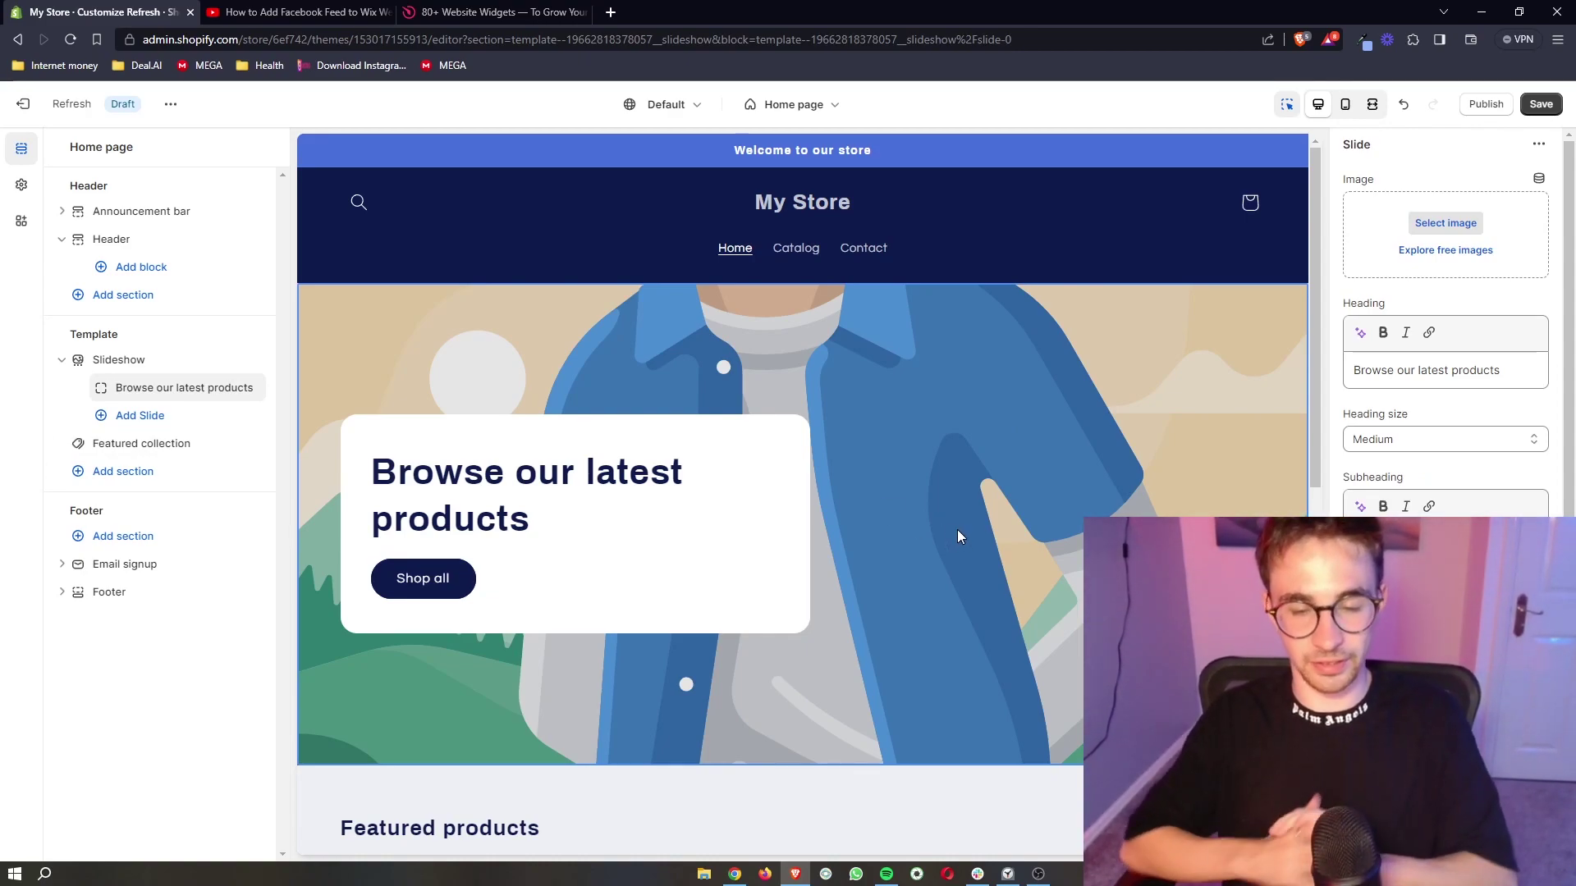
pyautogui.click(310, 8)
# - Highlight the Elfsight link in the YouTube description, glance at the Elfsight site, then return to Shopify
pyautogui.scroll(5, 312, 505)
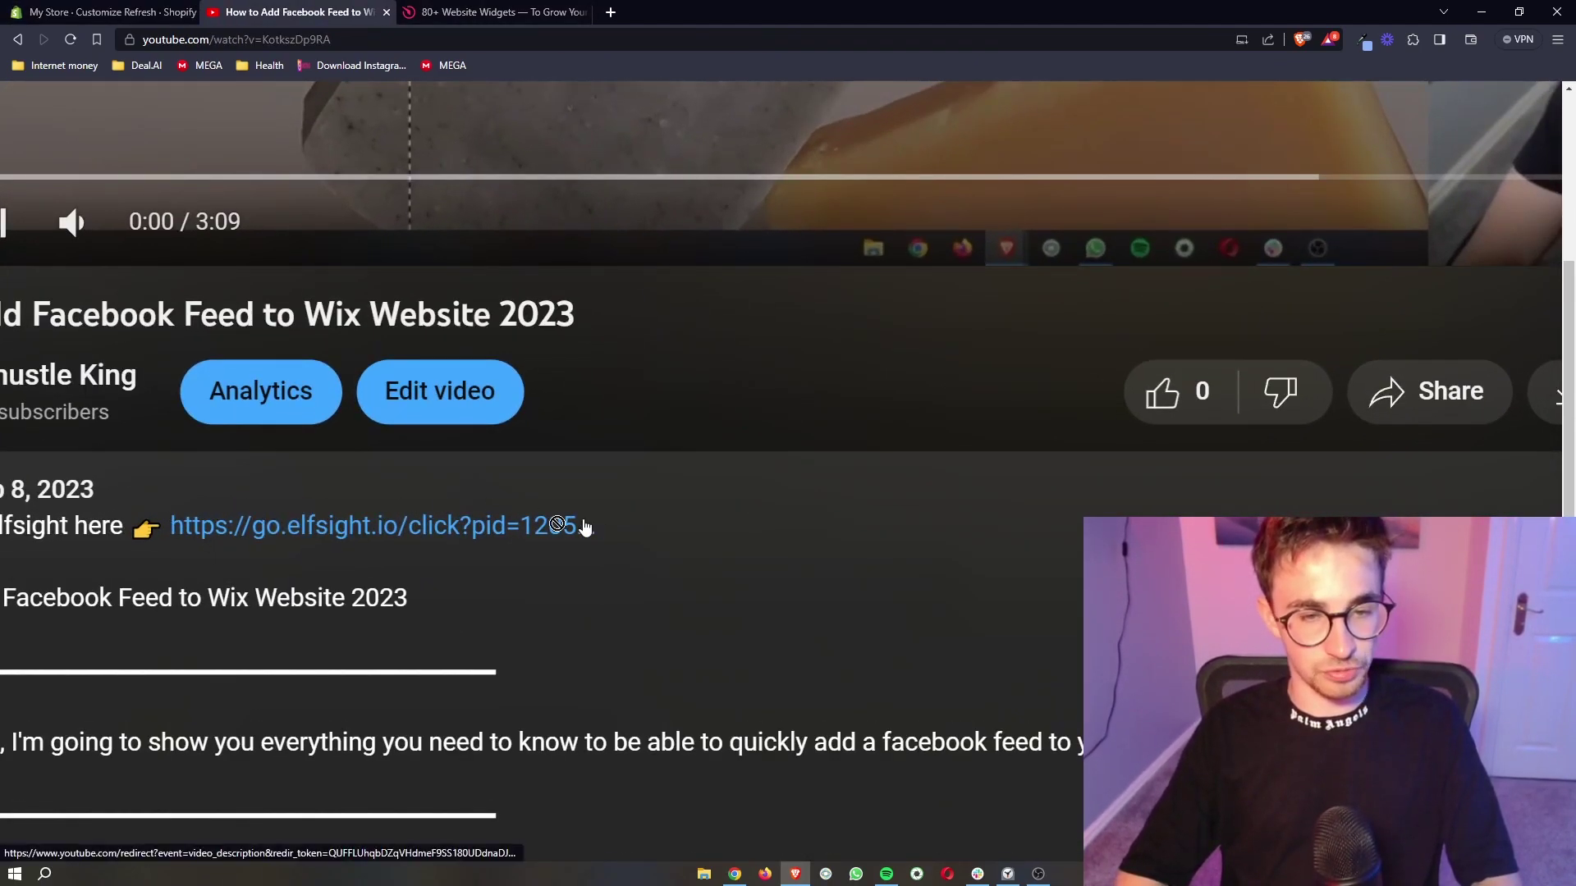
pyautogui.moveTo(174, 533); pyautogui.dragTo(598, 526)
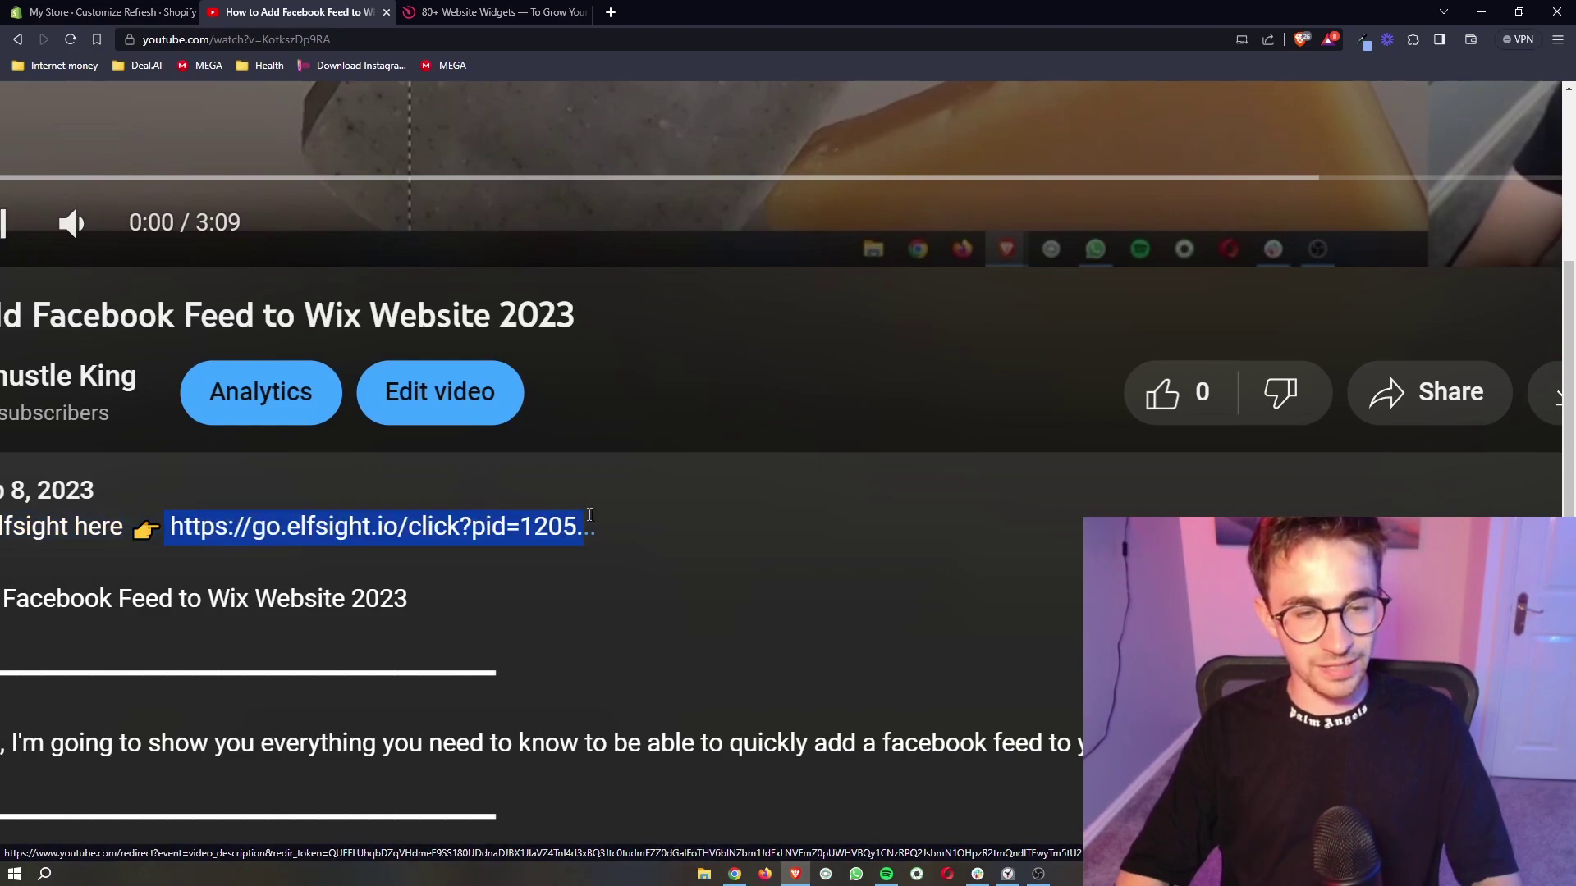
pyautogui.scroll(-5, 604, 522)
pyautogui.click(530, 10)
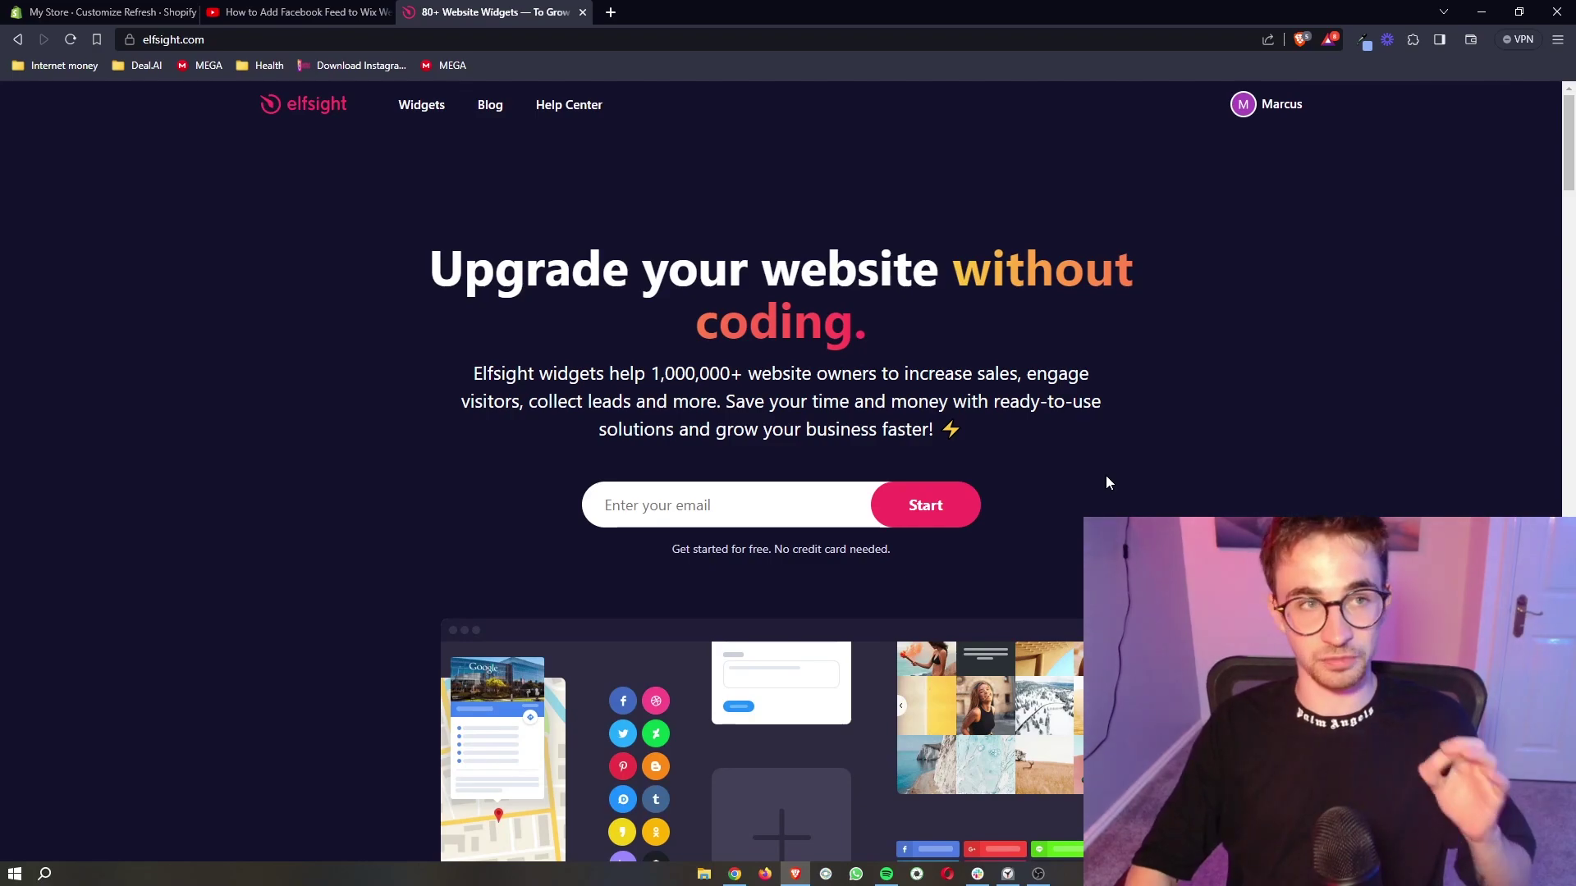
pyautogui.click(107, 12)
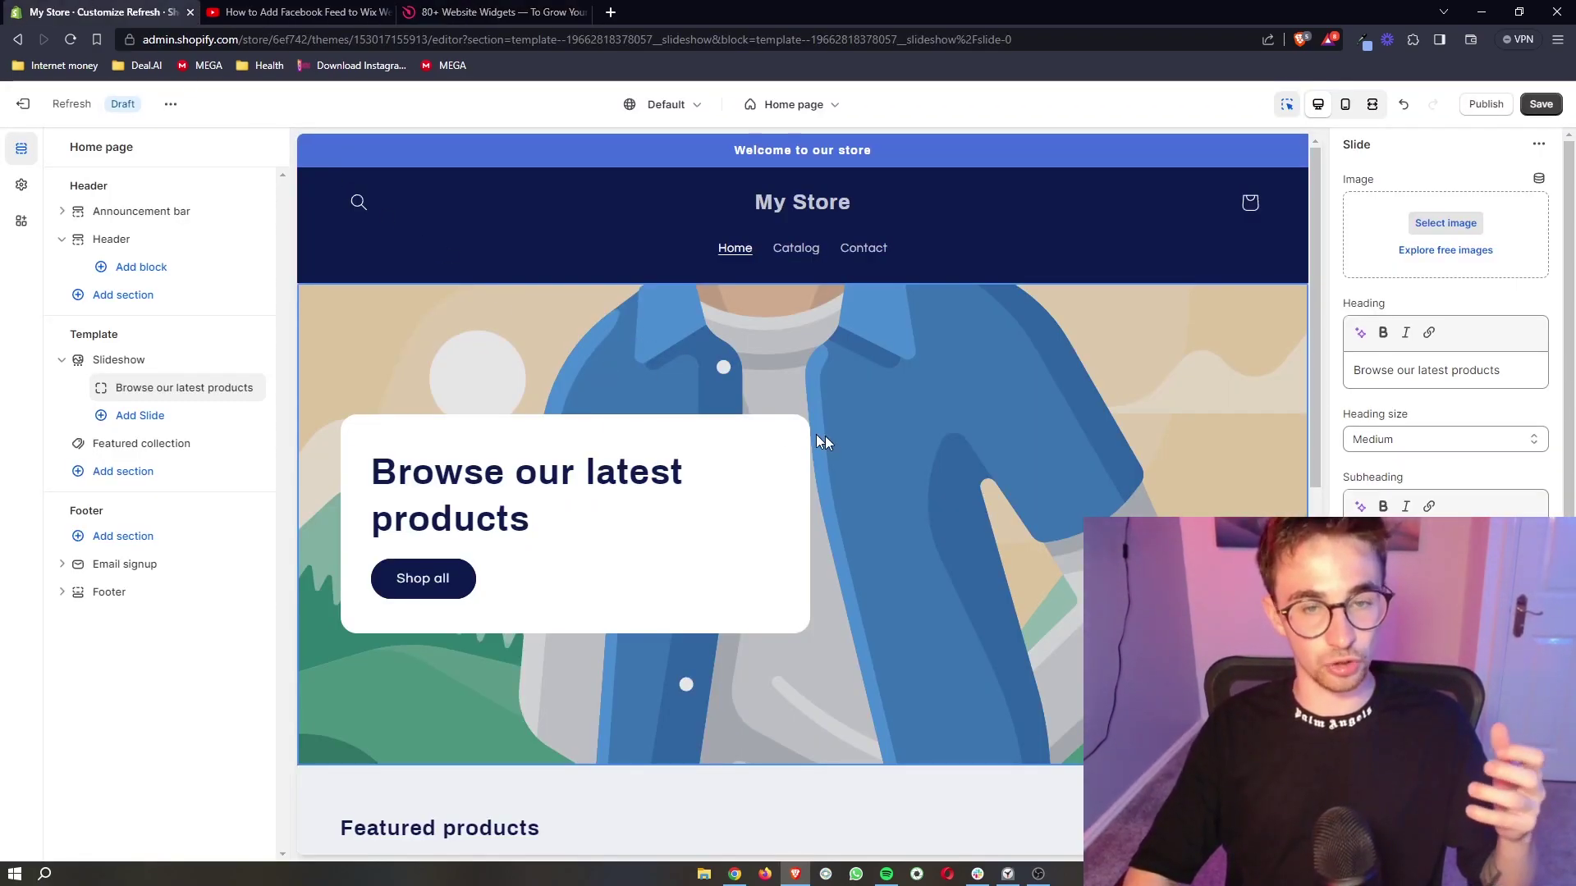
# - On Elfsight's homepage, enter the test text 'ijfnjene' into the sign-up email field
pyautogui.hotkey('ctrl', 'Tab')
pyautogui.hotkey('ctrl', 'Tab')
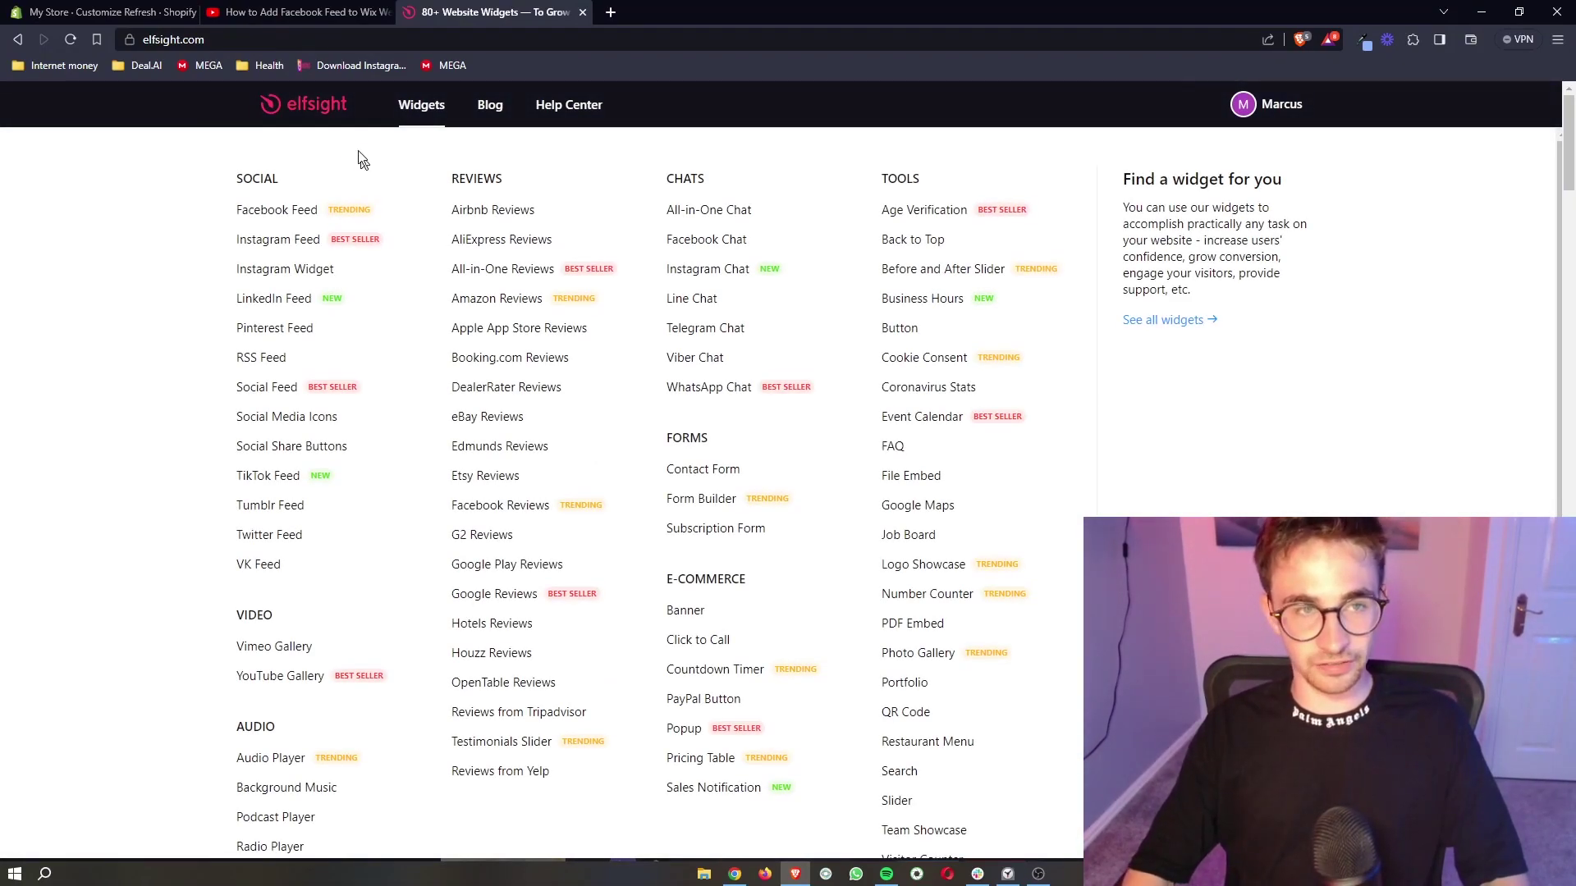
pyautogui.hotkey('ctrl', '+')
pyautogui.hotkey('ctrl', '+')
pyautogui.hotkey('ctrl', '+')
pyautogui.hotkey('ctrl', '+')
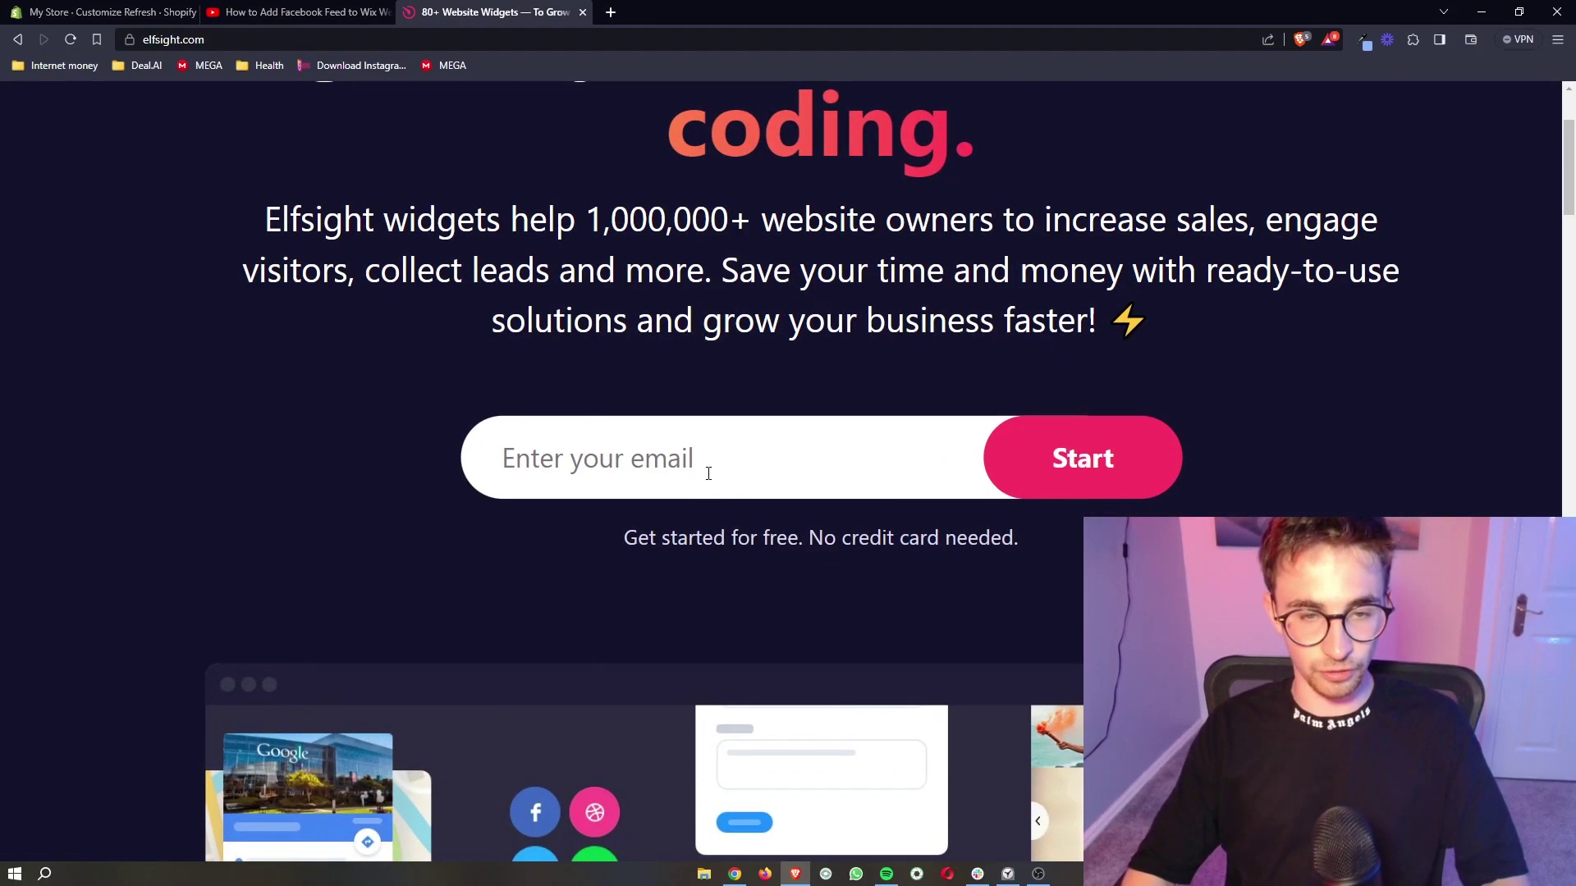
pyautogui.click(708, 474)
pyautogui.write('ijfnjene')
pyautogui.moveTo(708, 468); pyautogui.dragTo(476, 440)
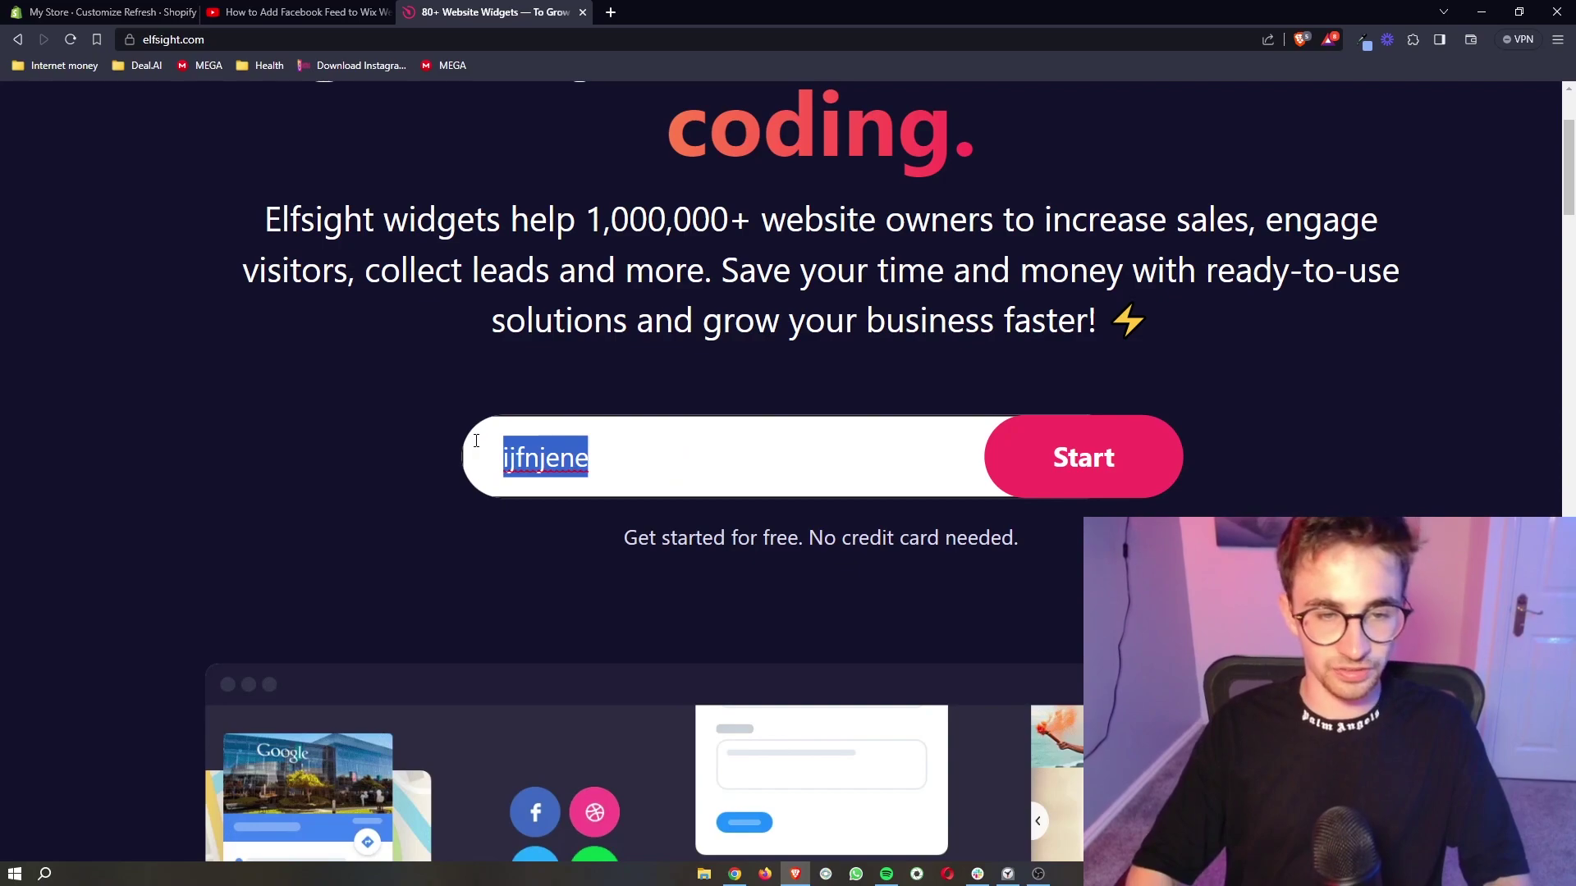
pyautogui.hotkey('ctrl', '0')
pyautogui.click(977, 534)
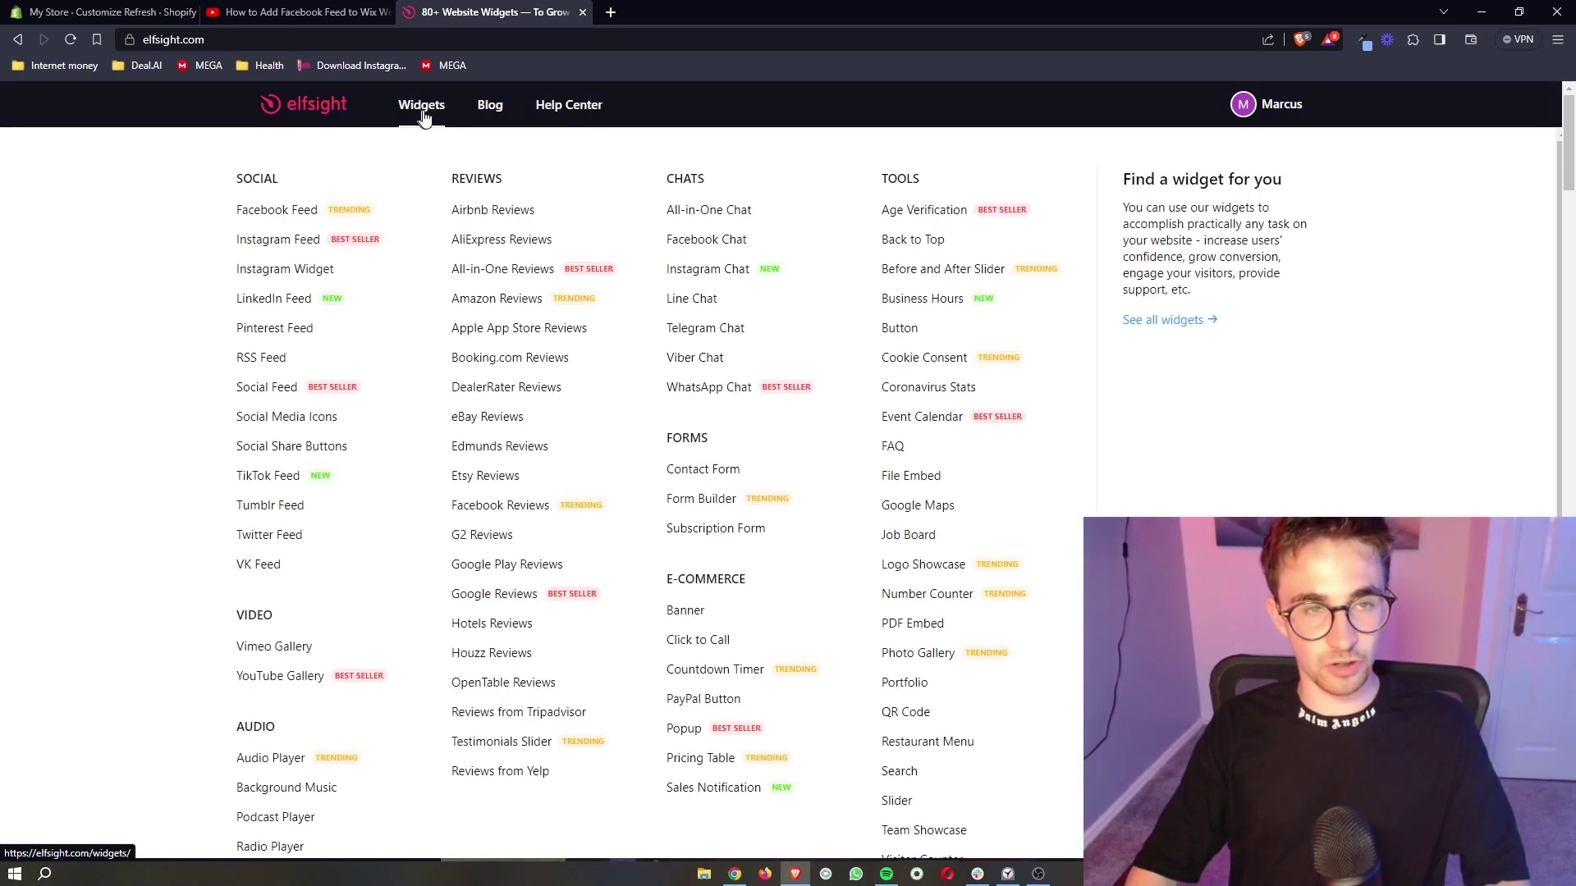
# - Open Elfsight's full widget catalogue and scroll through the widget grid
pyautogui.click(425, 111)
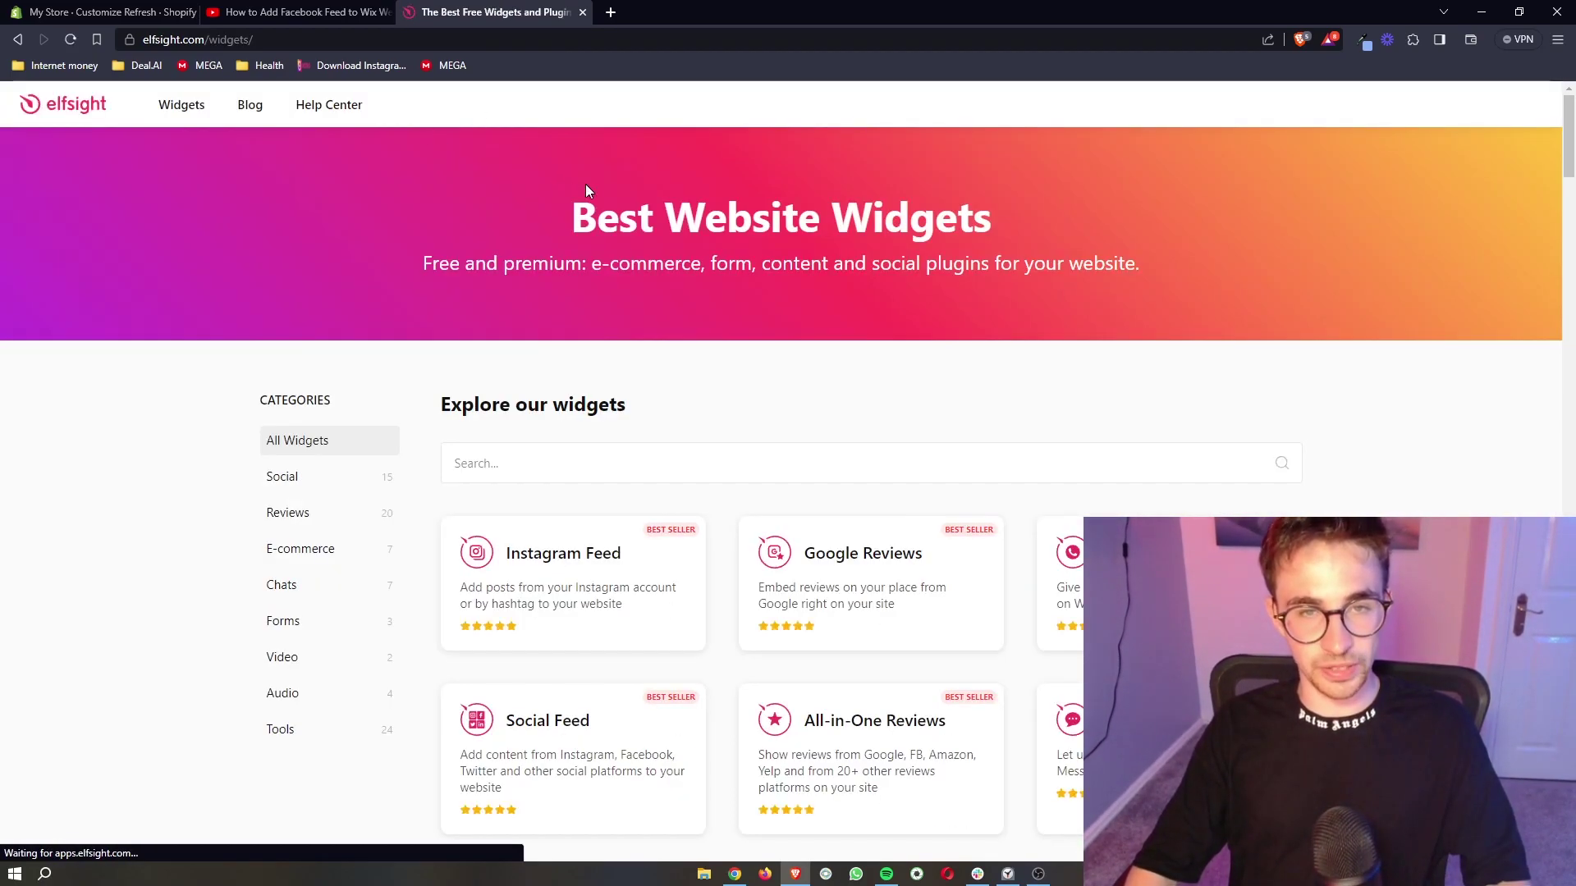
pyautogui.moveTo(569, 211); pyautogui.dragTo(1142, 267)
pyautogui.click(1185, 234)
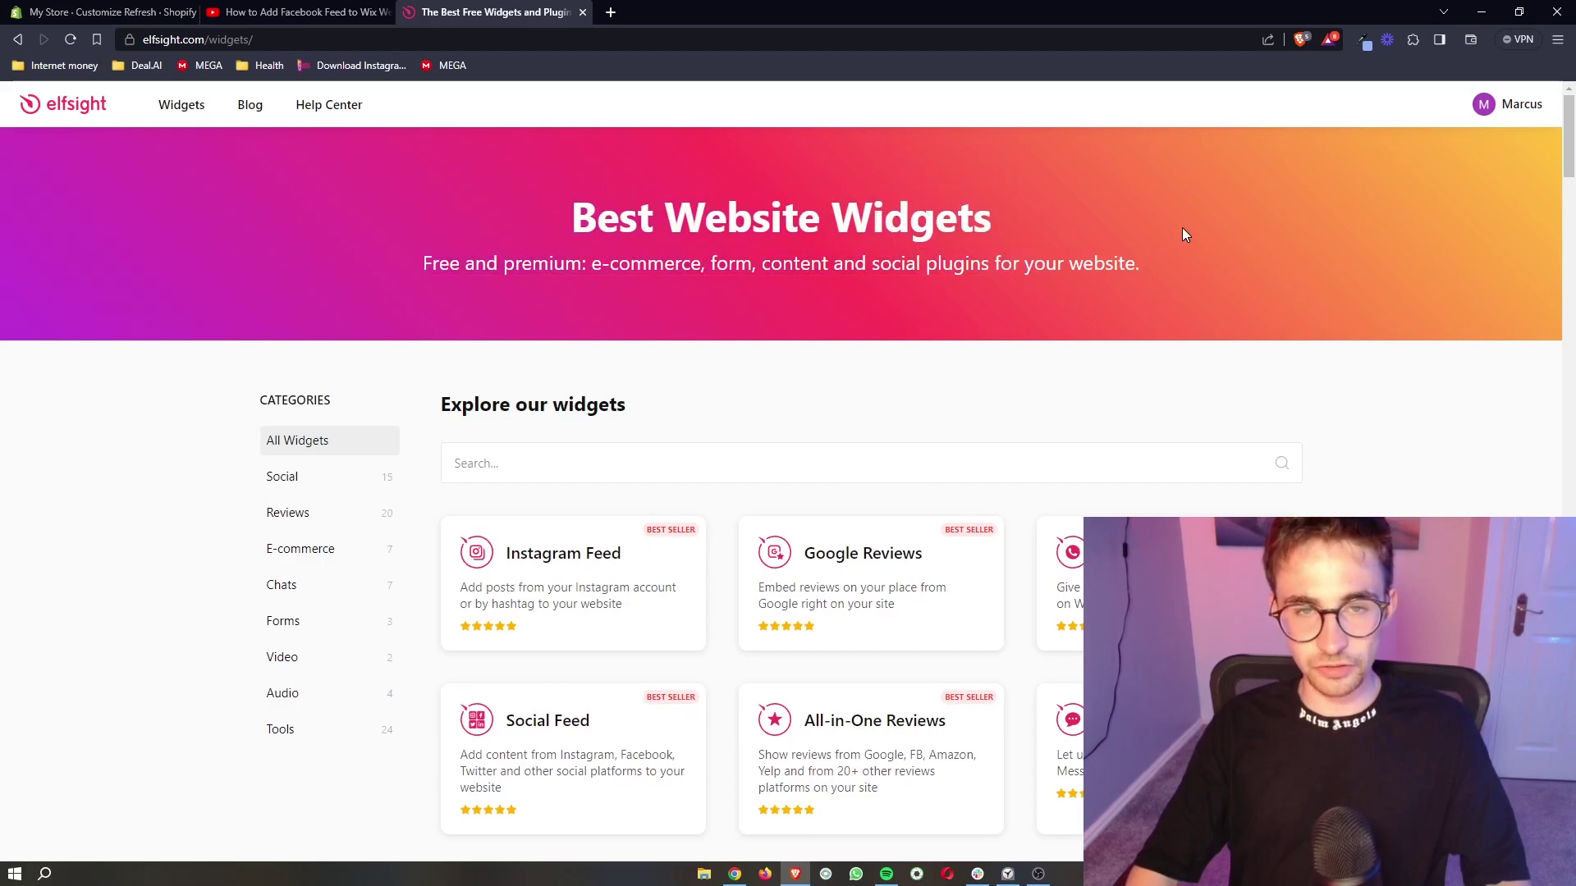
pyautogui.scroll(-15, 1008, 343)
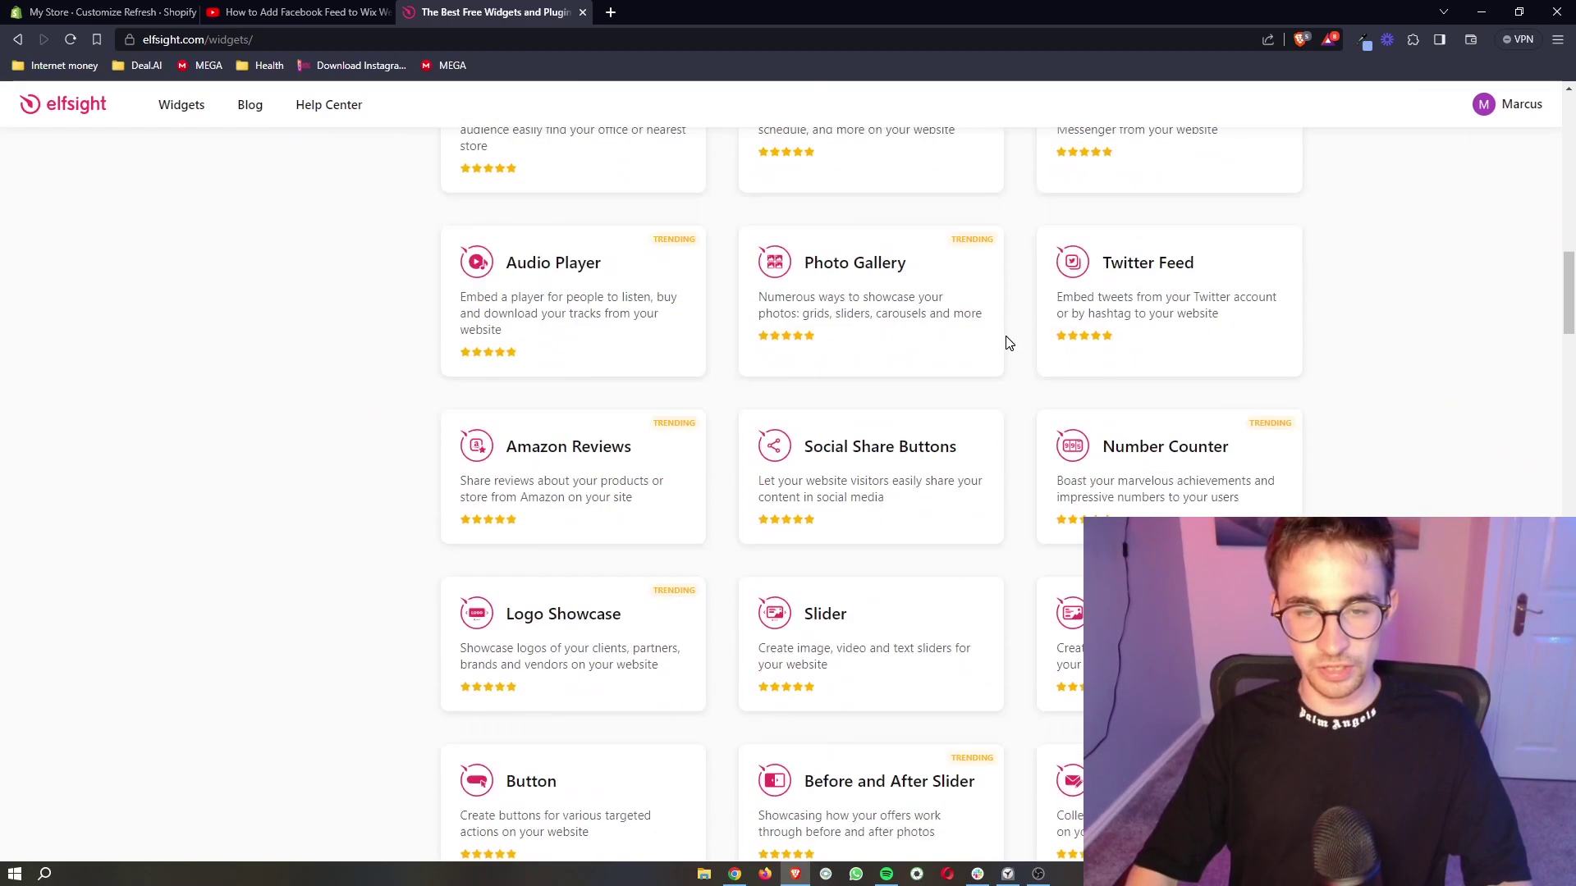
pyautogui.scroll(-20, 1008, 343)
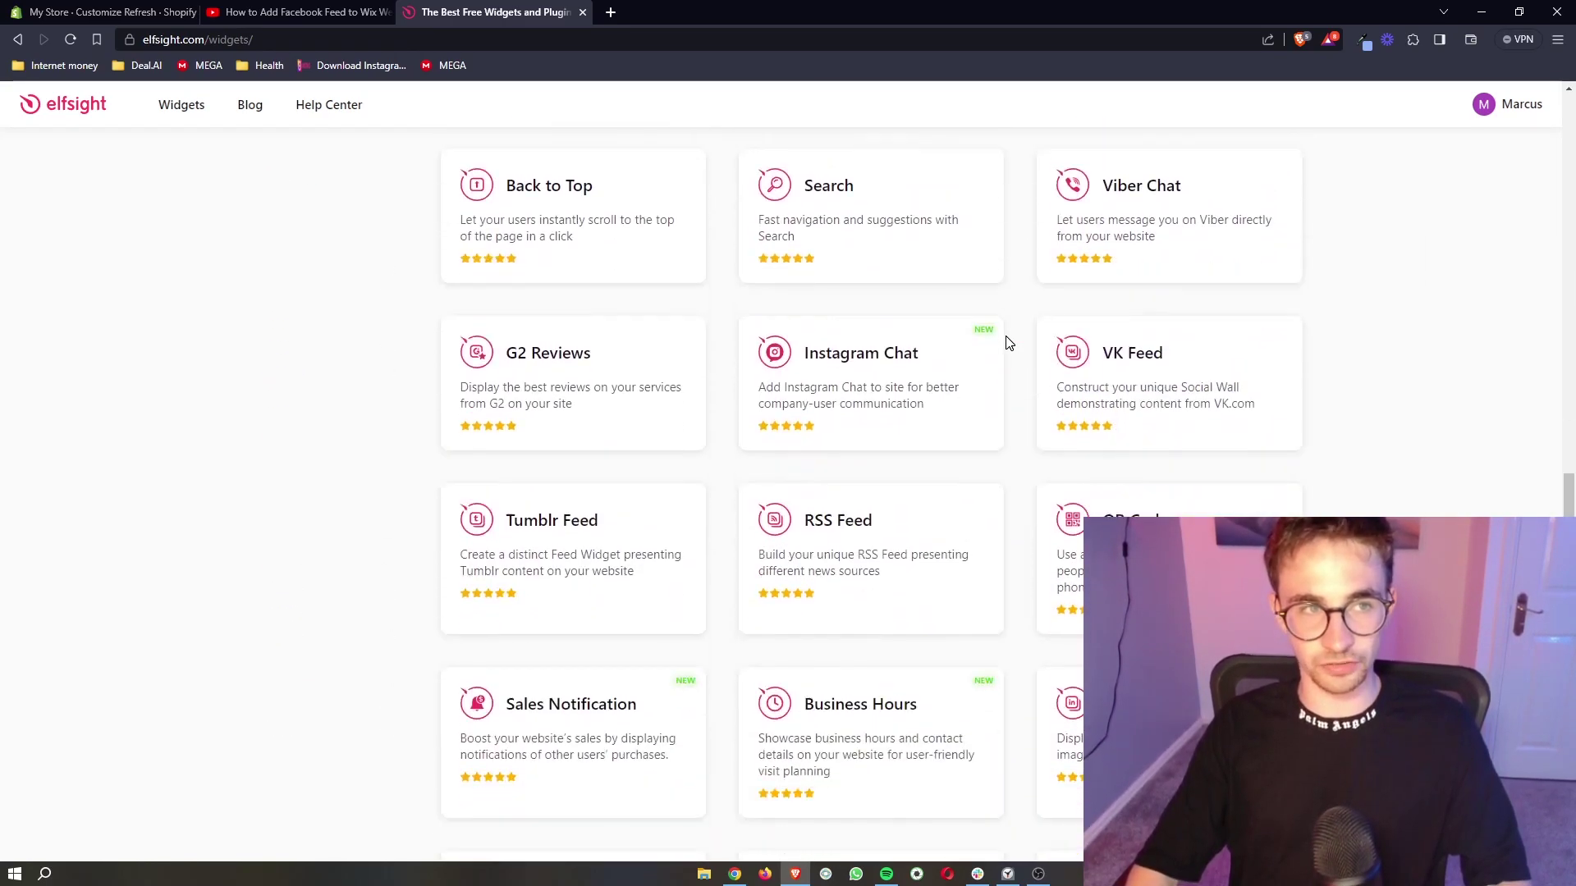
pyautogui.scroll(-3, 1008, 343)
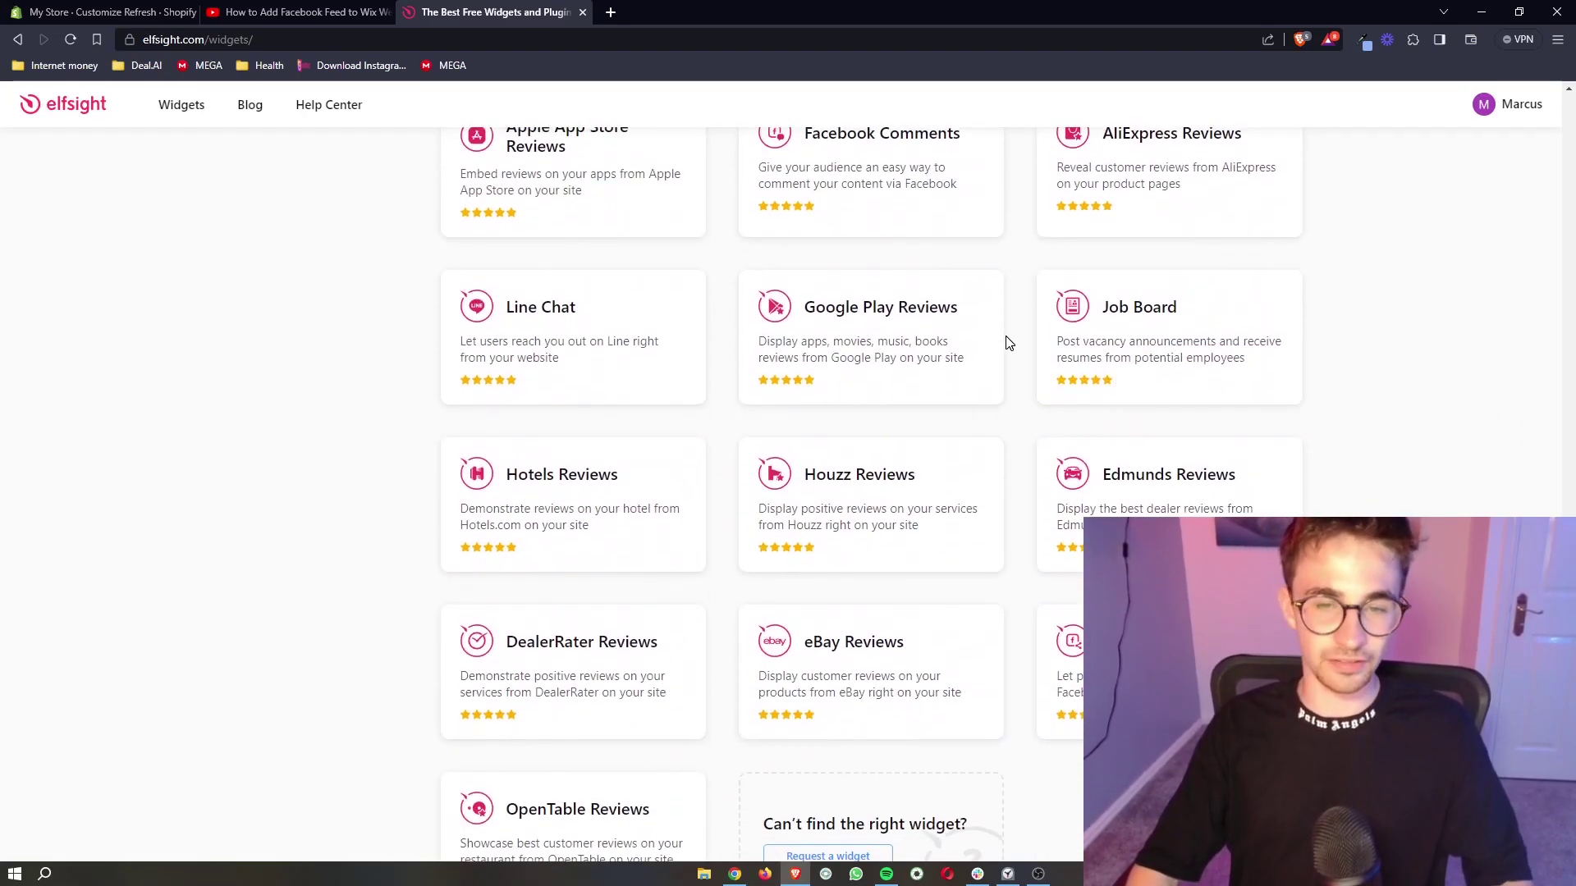
pyautogui.scroll(15, 1008, 343)
pyautogui.scroll(15, 1008, 343)
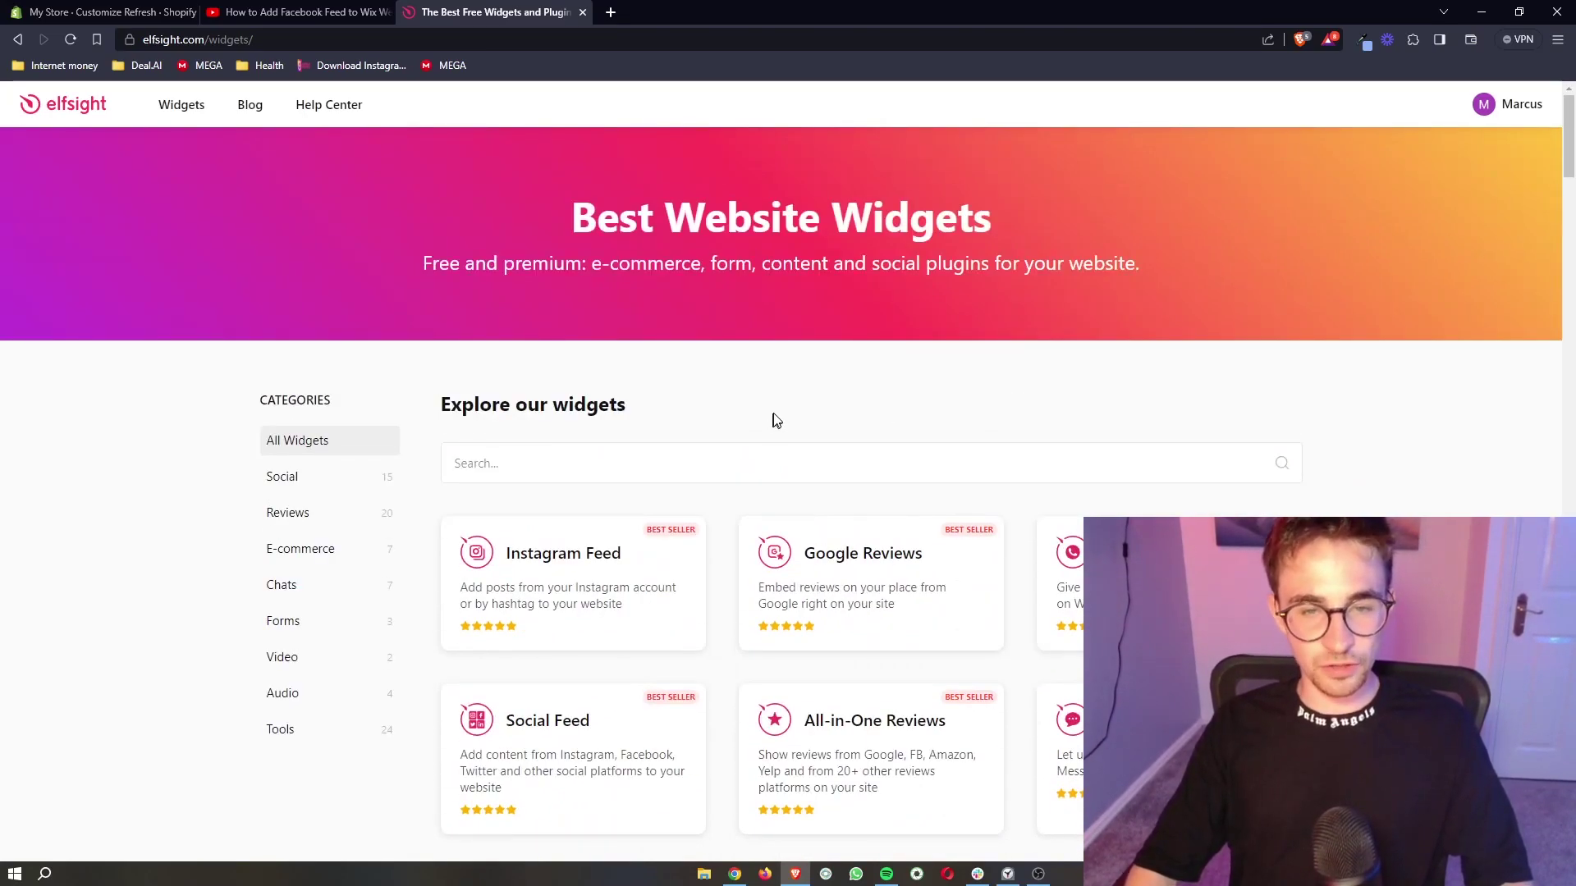
pyautogui.scroll(-1, 738, 406)
# - Search the catalogue for 'facebook' to list only the Facebook widgets
pyautogui.click(692, 391)
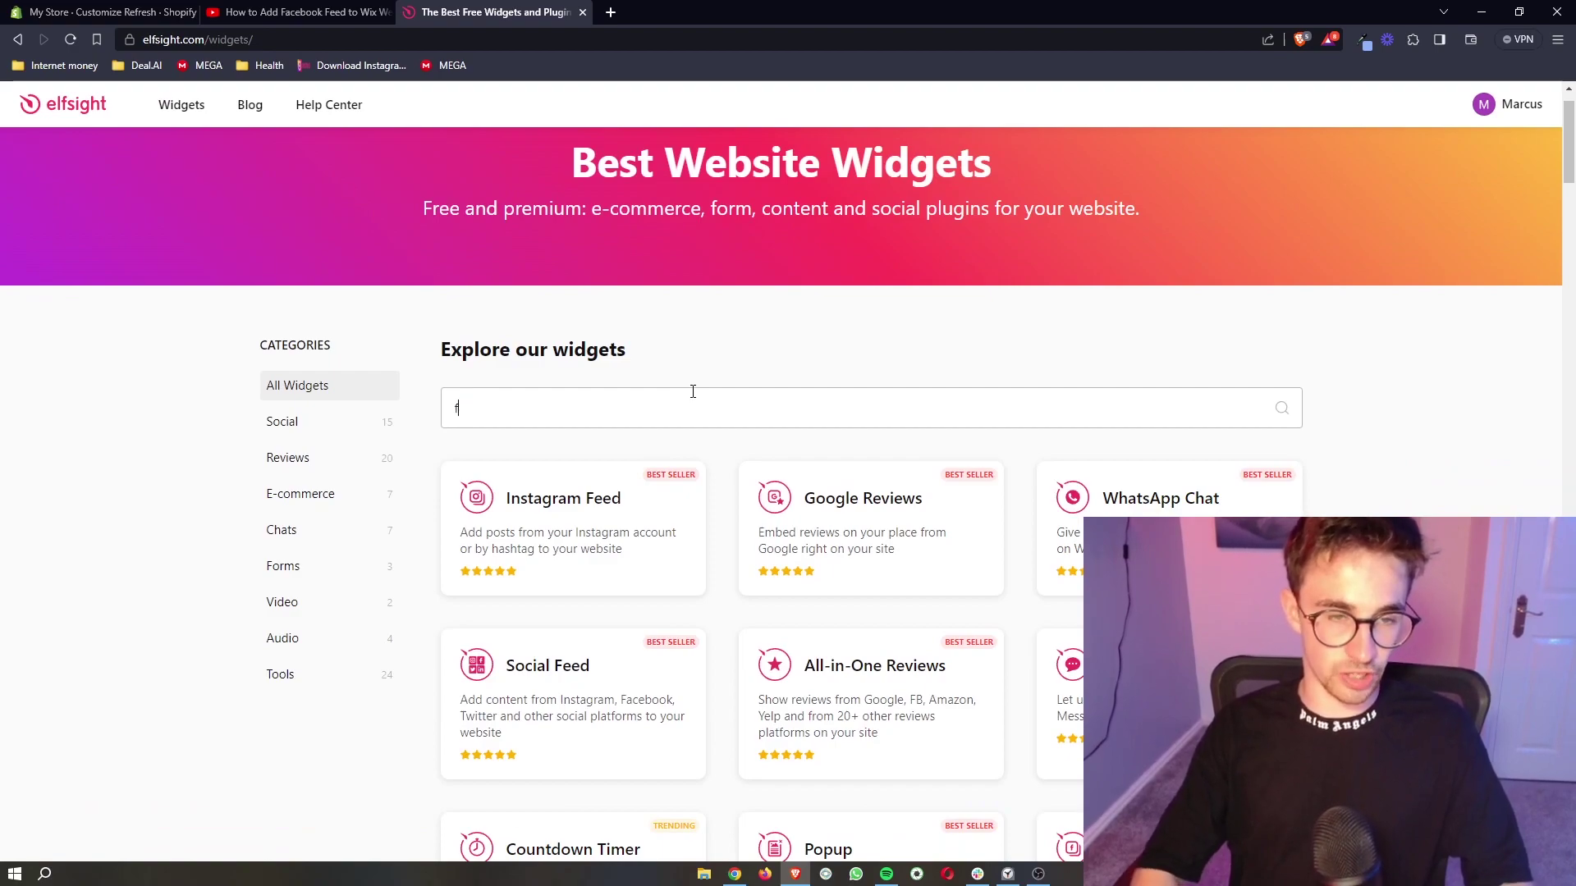
pyautogui.write('face')
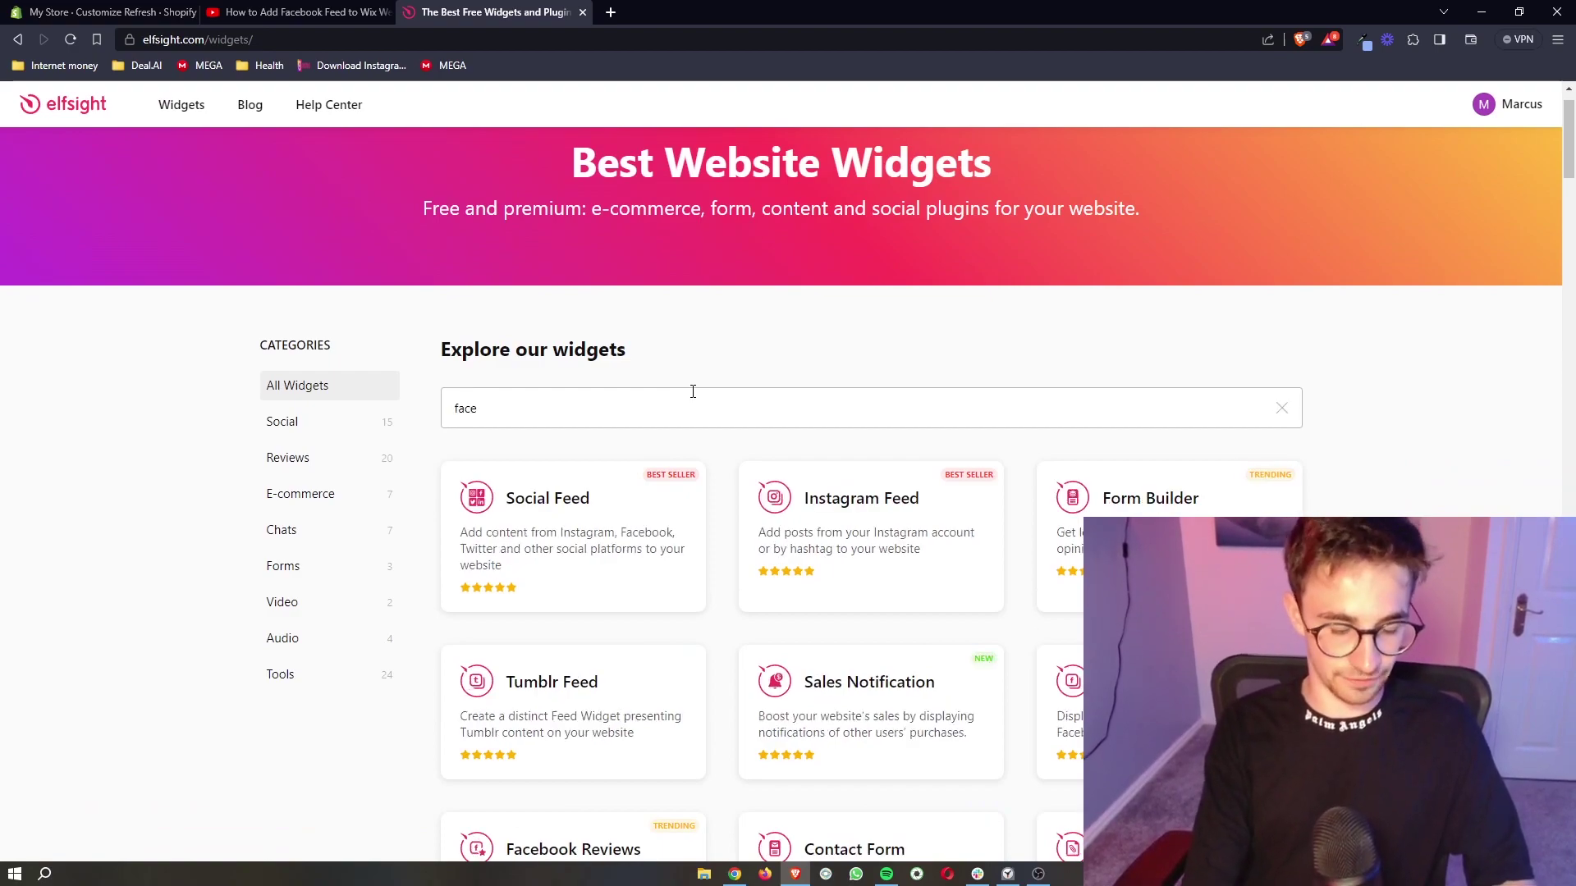
pyautogui.write('book')
pyautogui.scroll(3, 655, 397)
pyautogui.scroll(-3, 655, 397)
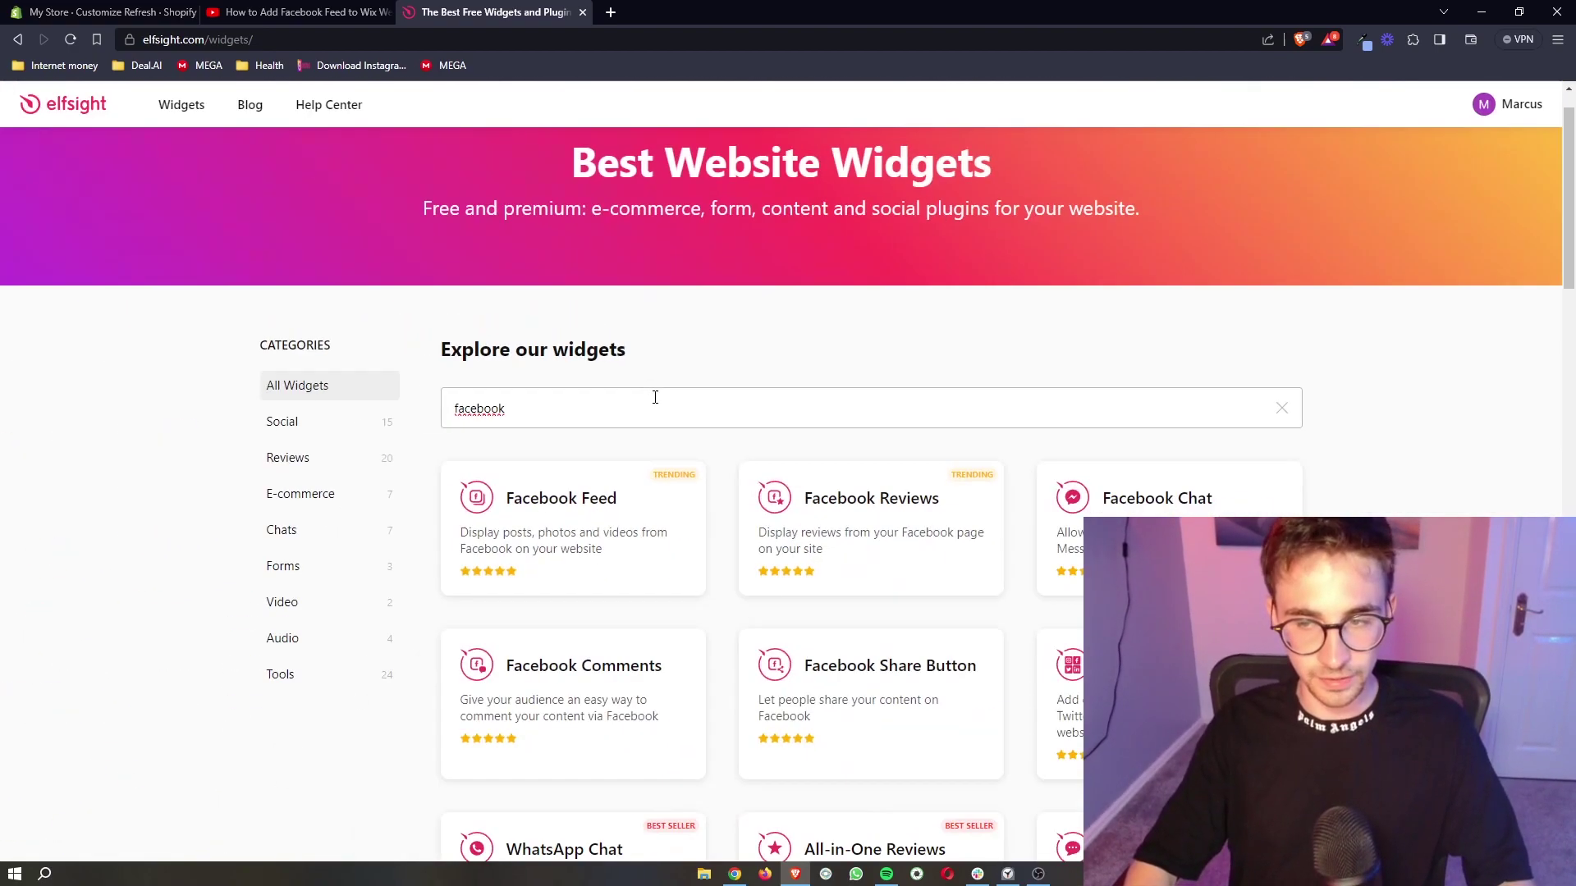
pyautogui.moveTo(586, 350); pyautogui.dragTo(597, 350)
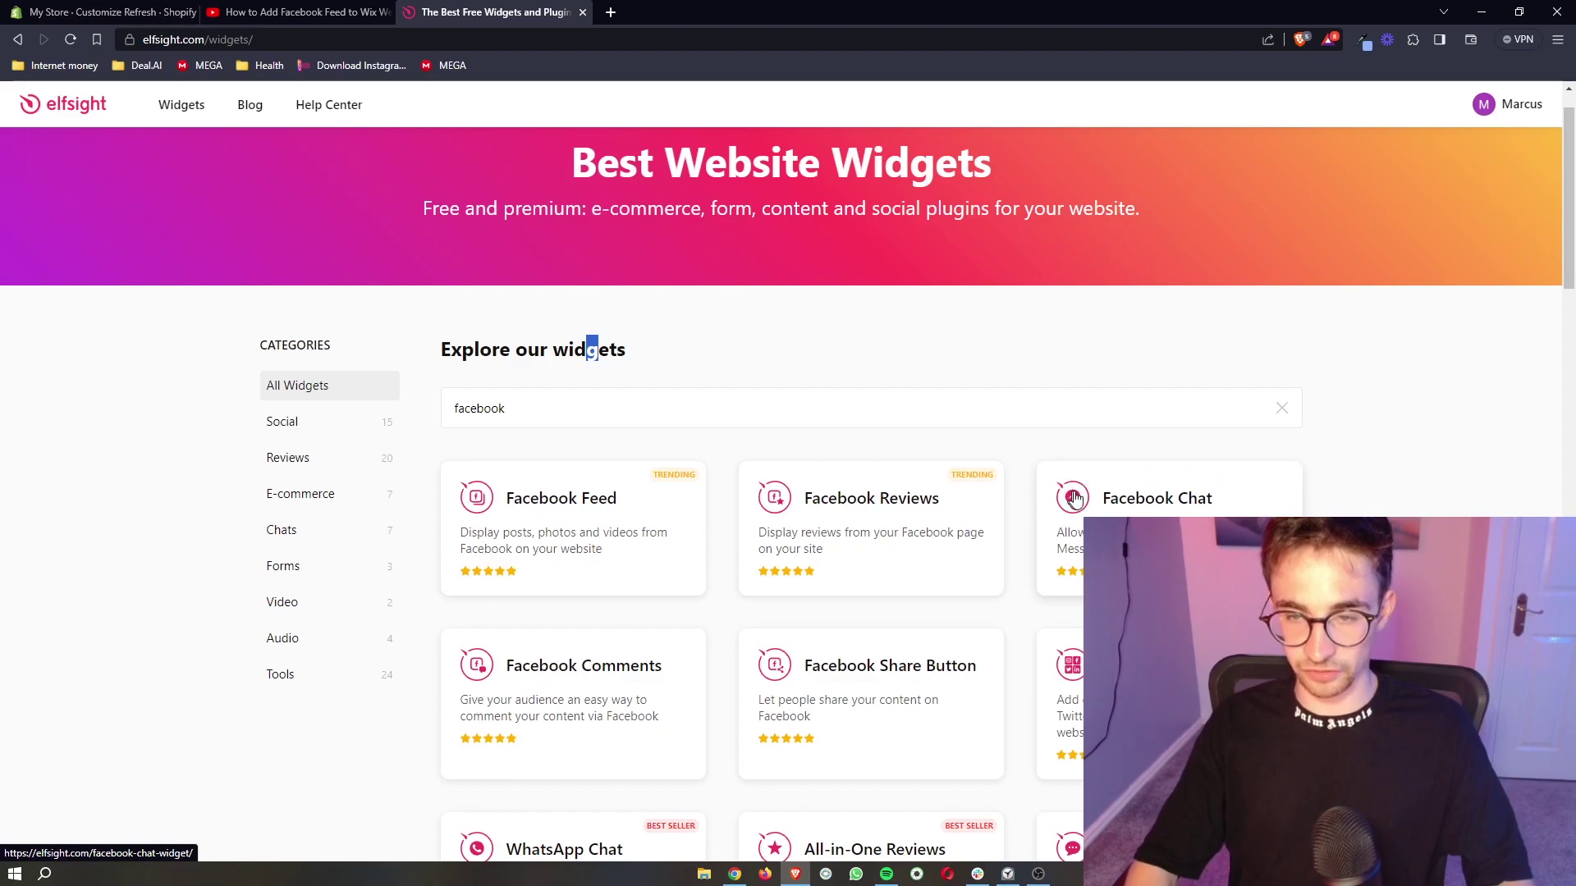
# - Open the Facebook Chat widget page from the filtered catalogue
pyautogui.click(1154, 511)
pyautogui.scroll(-2, 1155, 510)
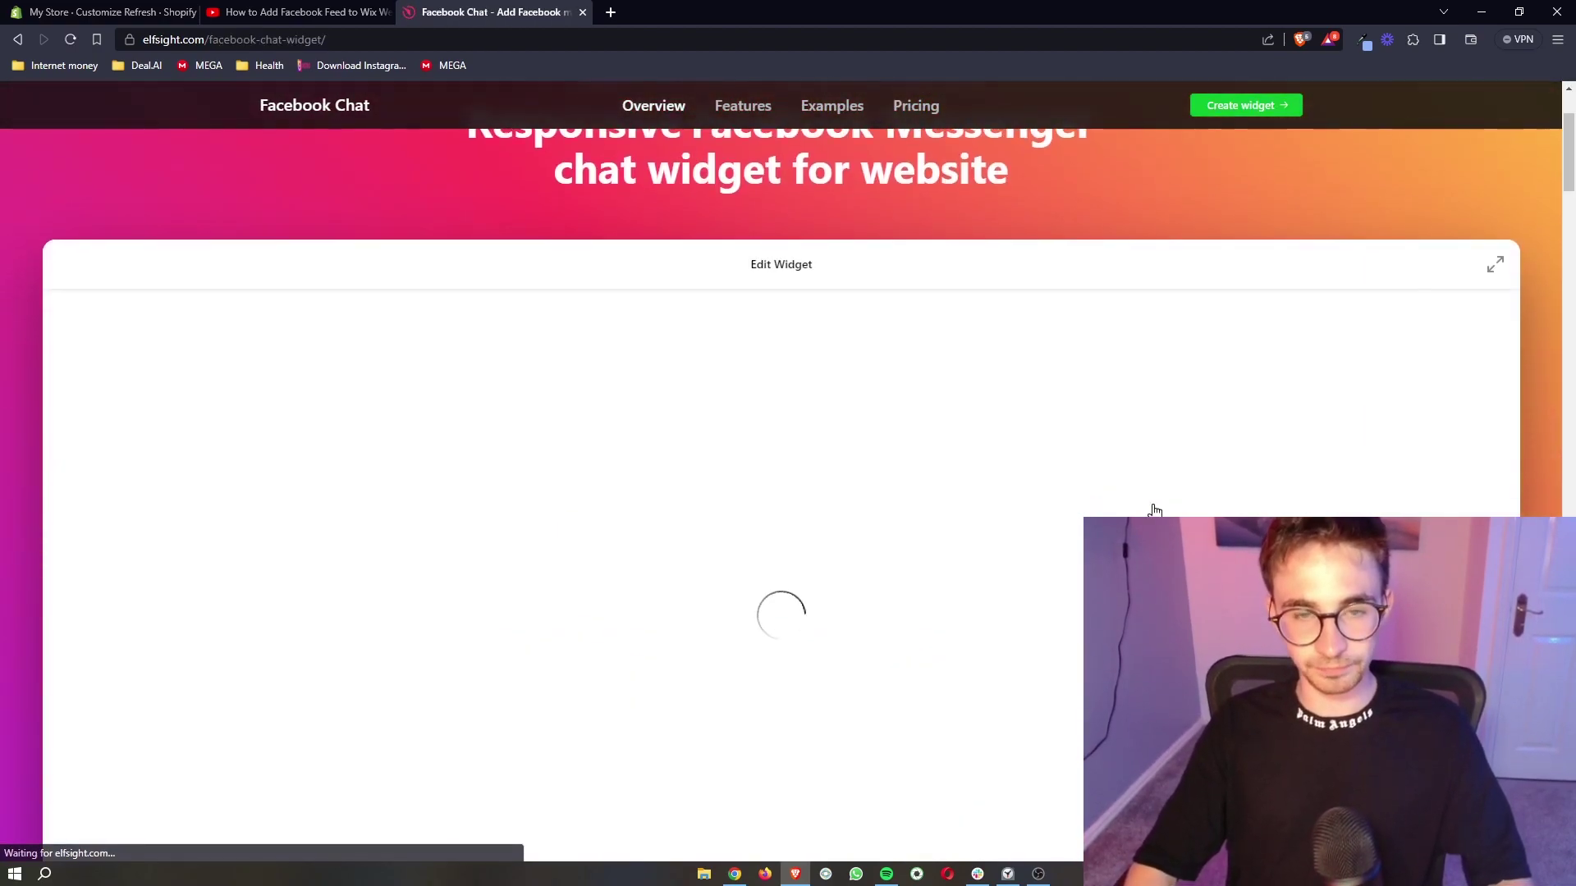
pyautogui.moveTo(746, 183); pyautogui.dragTo(880, 186)
pyautogui.keyDown('ctrl'); pyautogui.scroll(6, 879, 186); pyautogui.keyUp('ctrl')
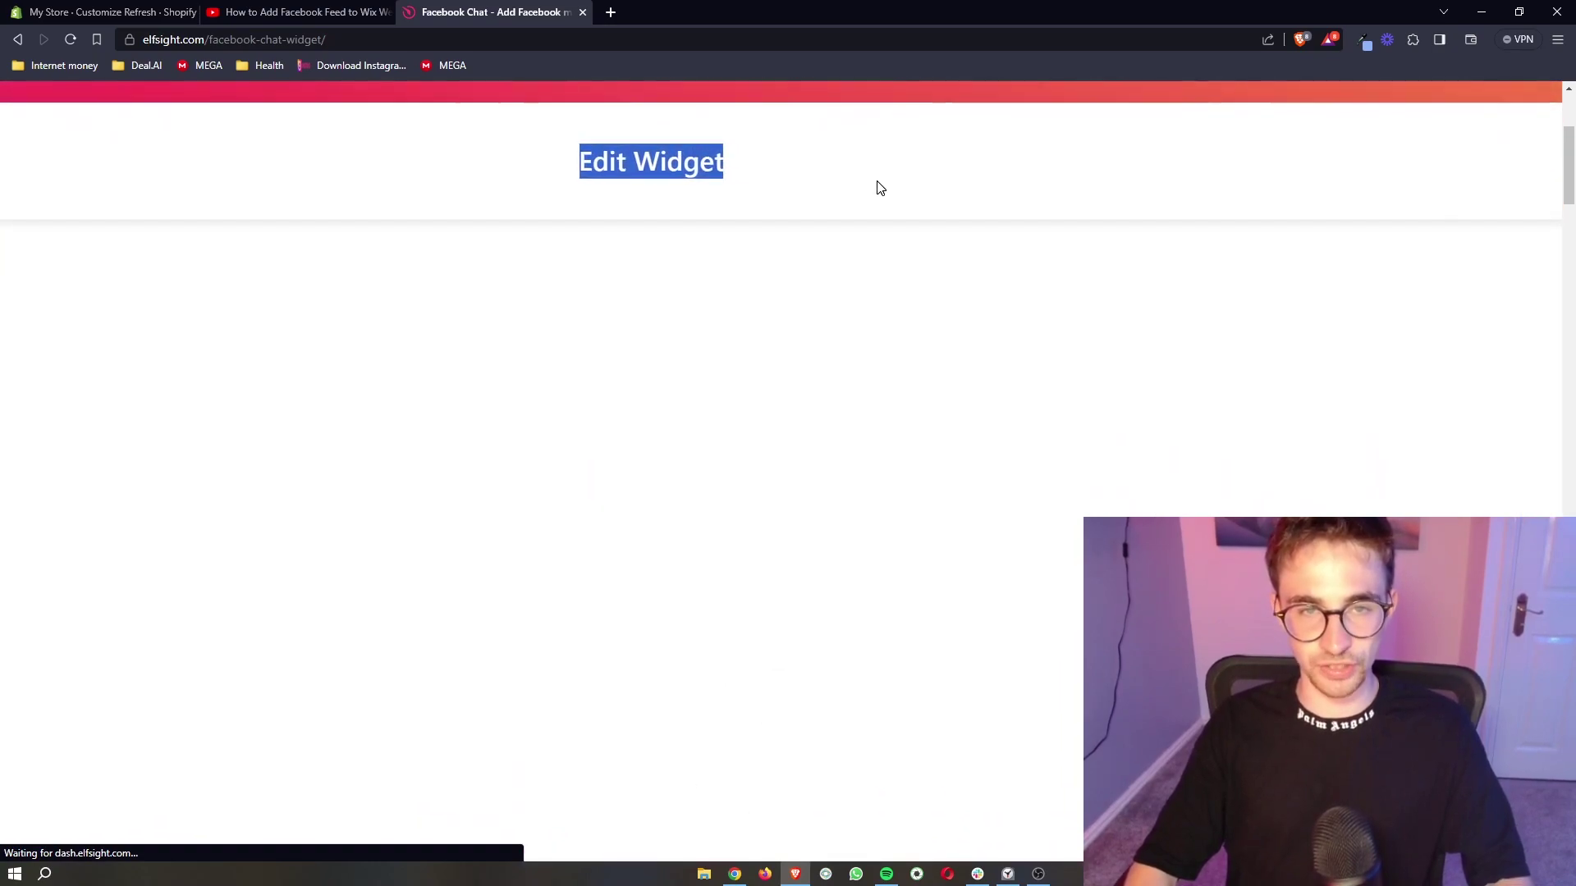
pyautogui.keyDown('ctrl'); pyautogui.scroll(-6, 739, 183); pyautogui.keyUp('ctrl')
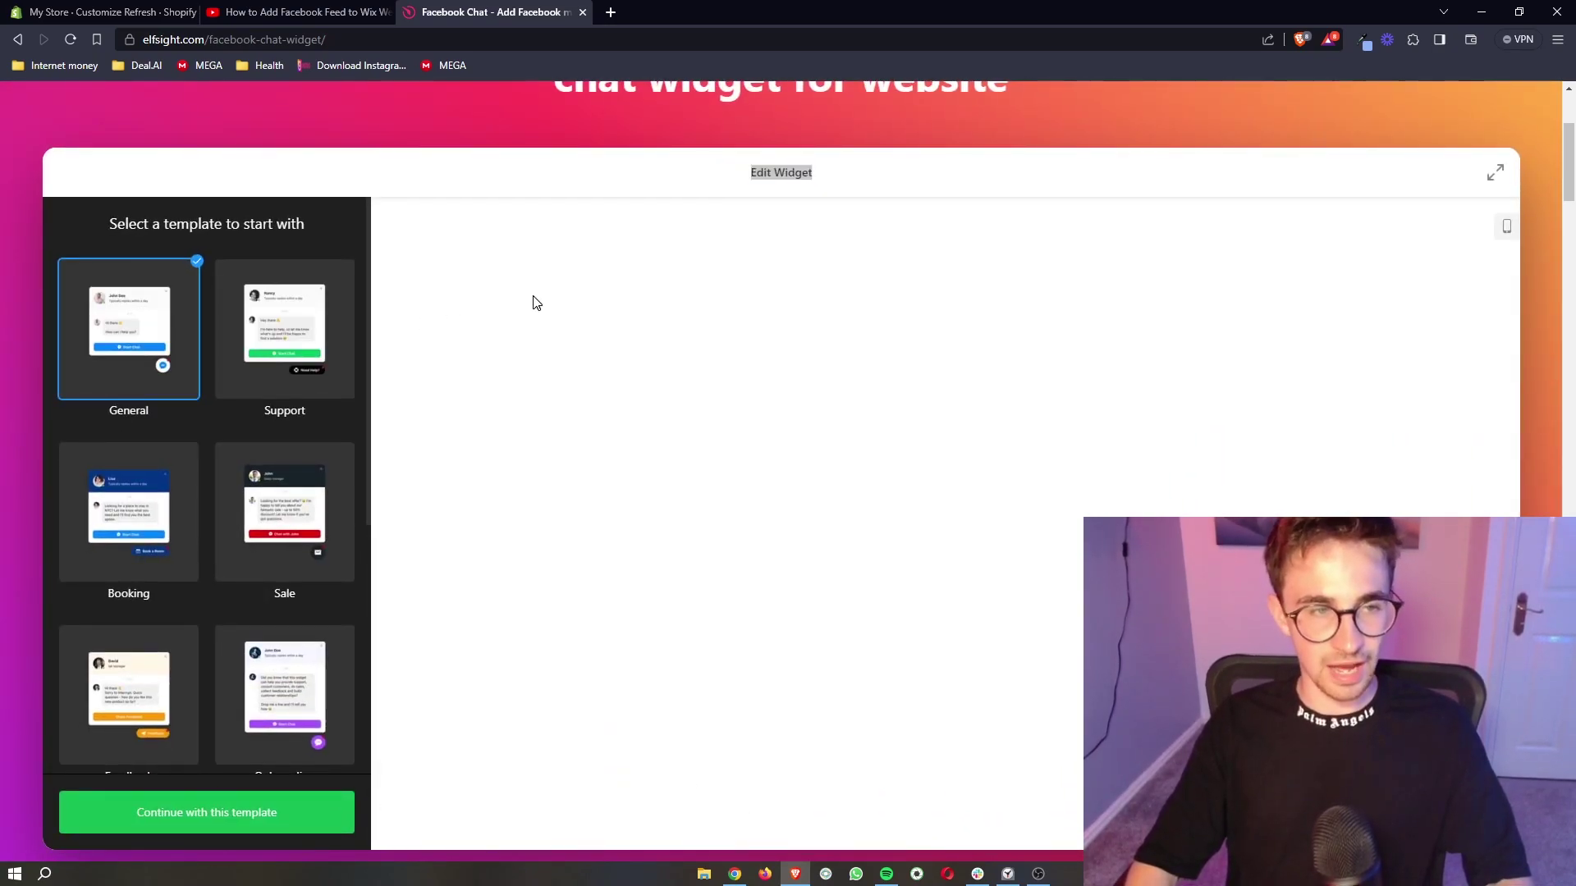
# - Preview the Support, Sale, Onboarding, Feedback, Consultation and Embed Chat Button chat templates
pyautogui.click(239, 293)
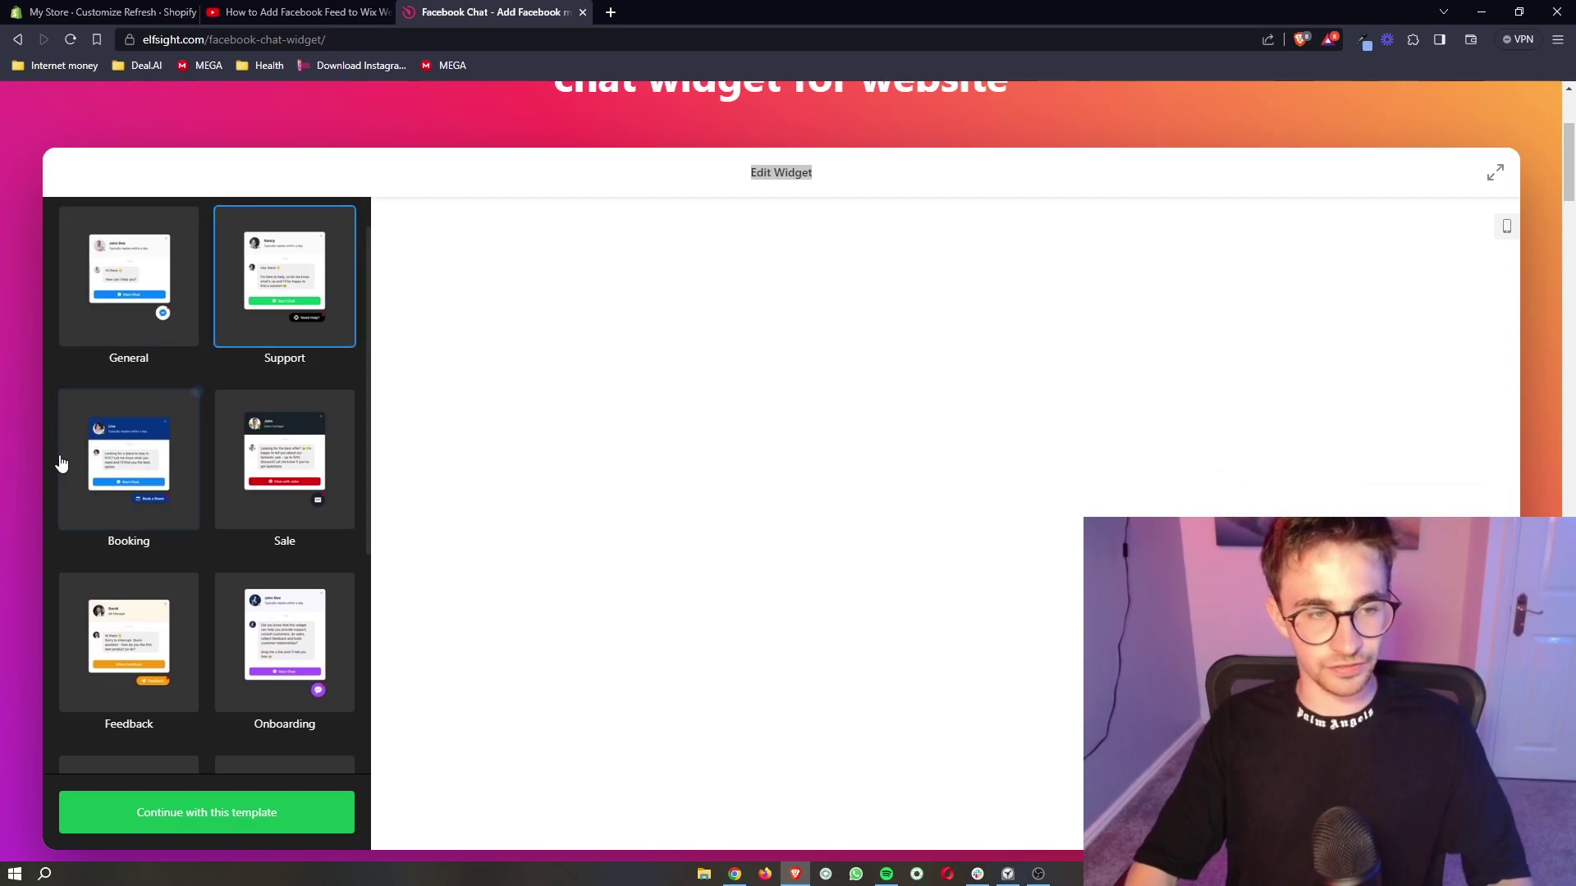
pyautogui.click(246, 464)
pyautogui.scroll(-3, 241, 468)
pyautogui.click(240, 468)
pyautogui.click(106, 517)
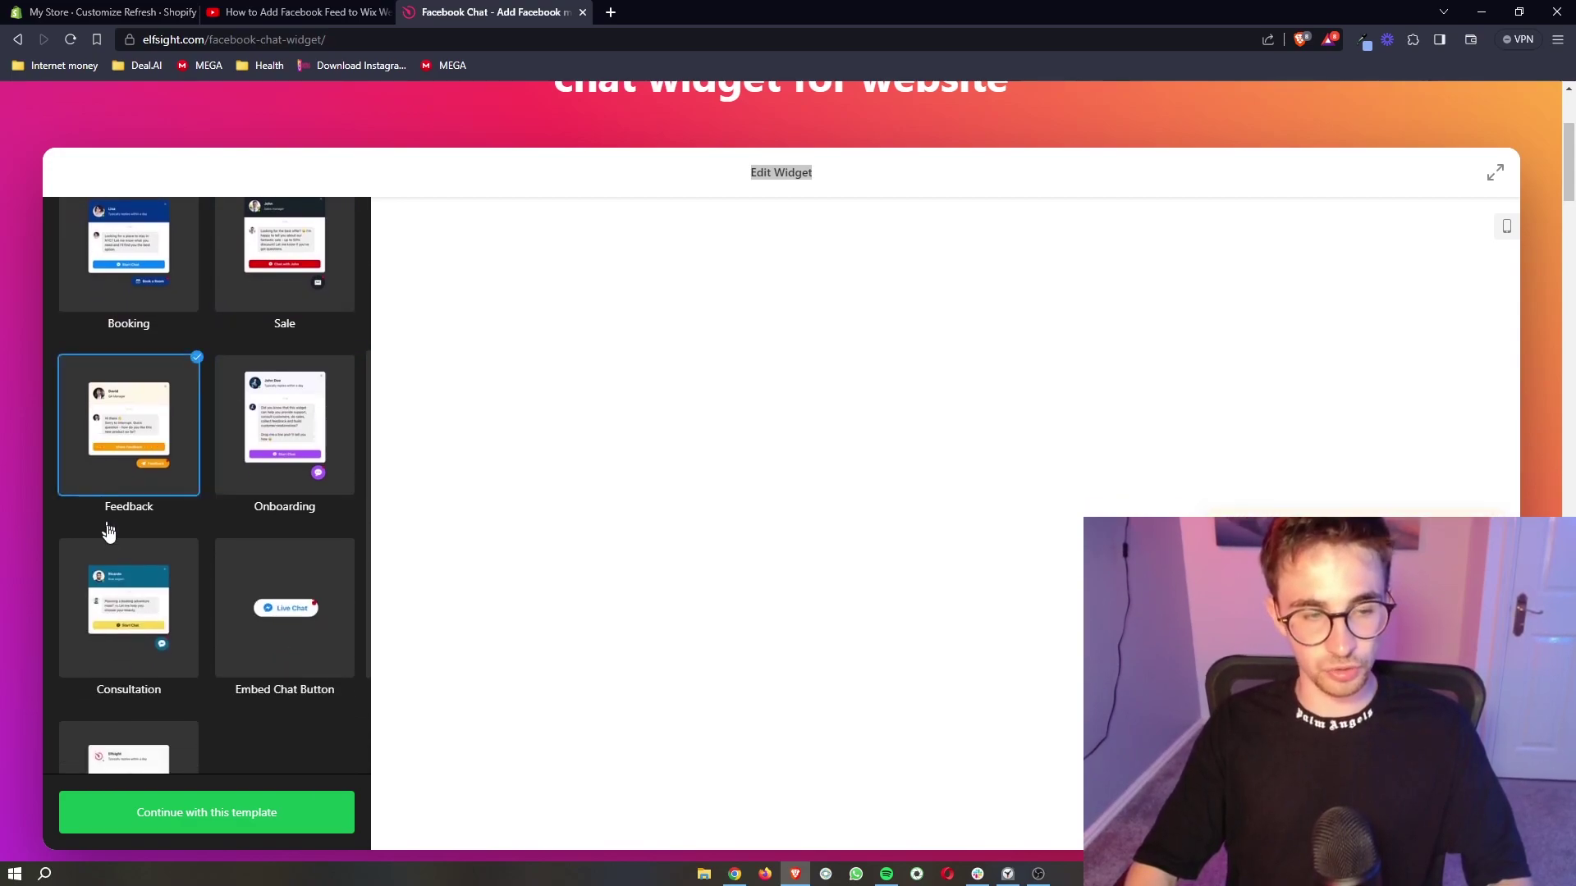
pyautogui.click(104, 581)
pyautogui.click(234, 637)
pyautogui.click(132, 743)
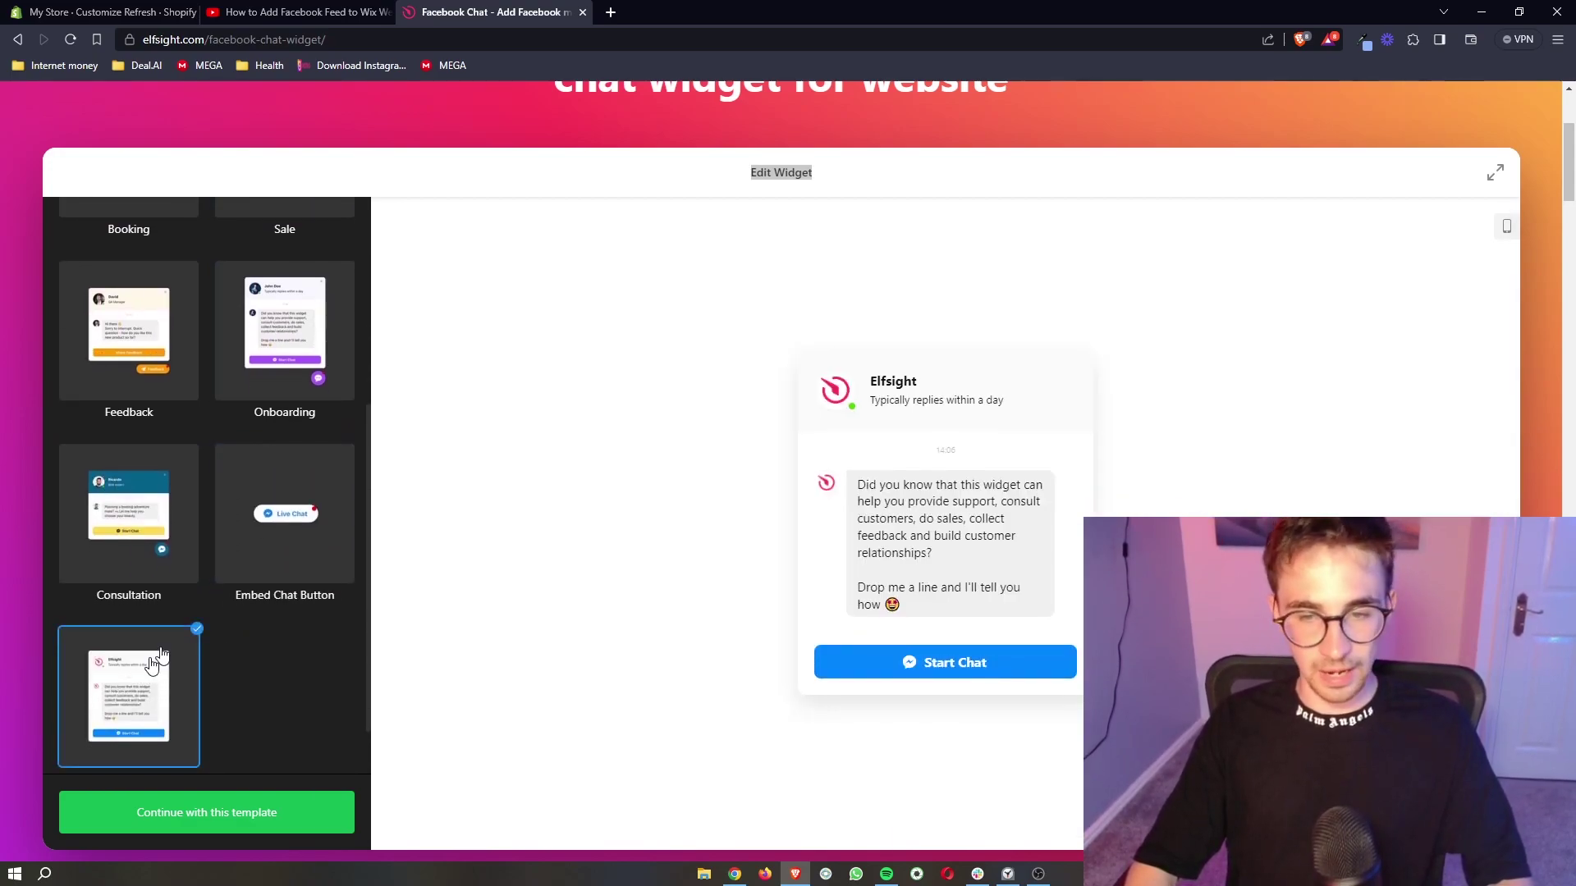
# - Continue with the General template and start connecting the widget to Facebook
pyautogui.scroll(3, 281, 492)
pyautogui.click(144, 328)
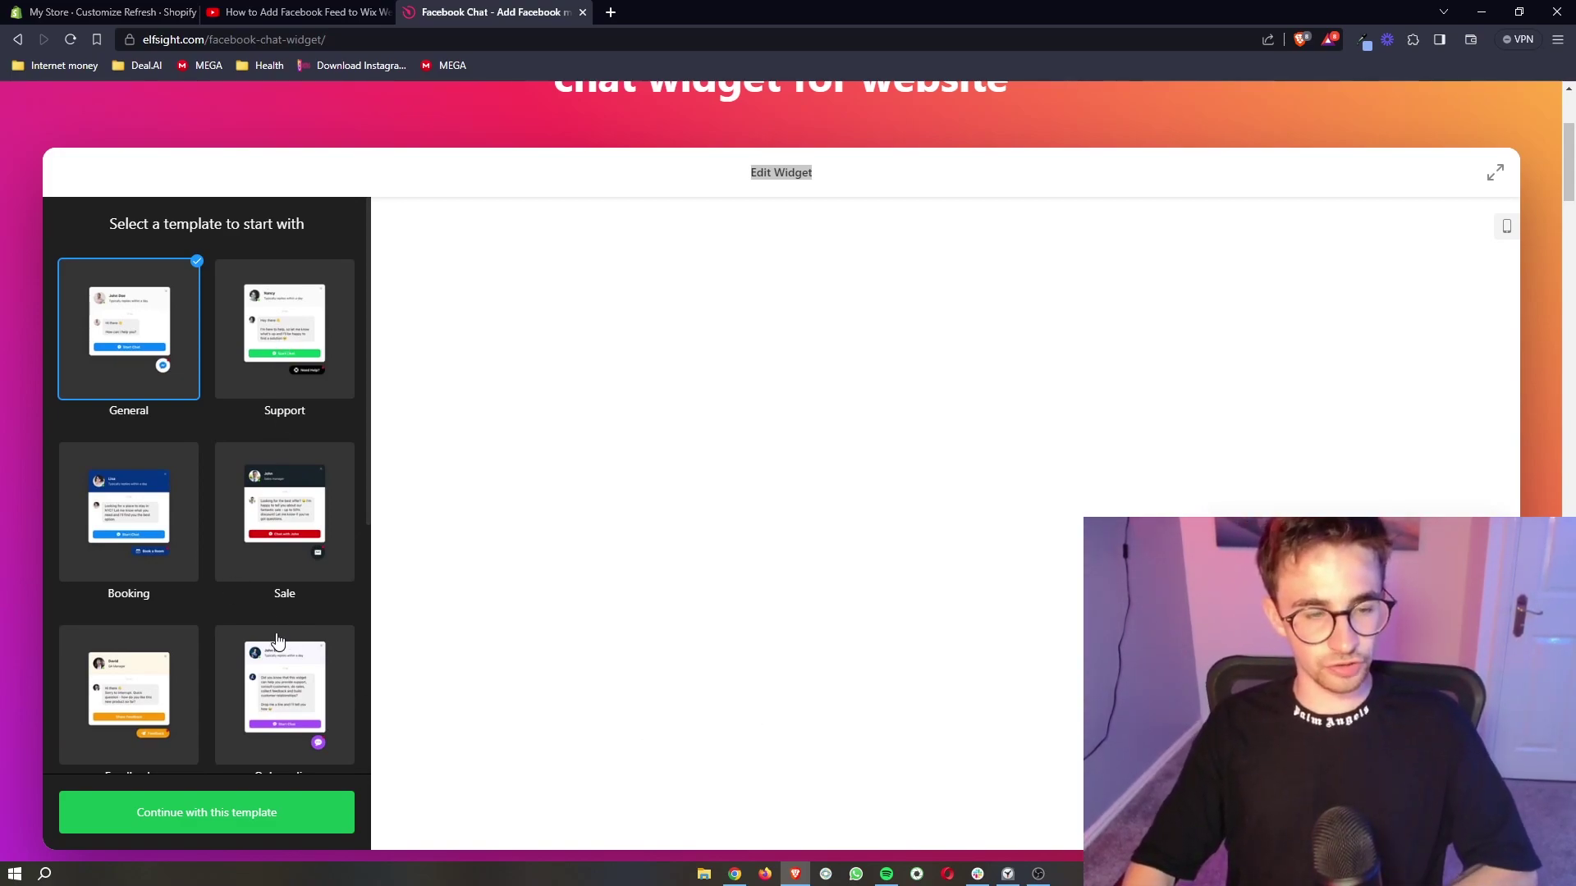
pyautogui.click(235, 832)
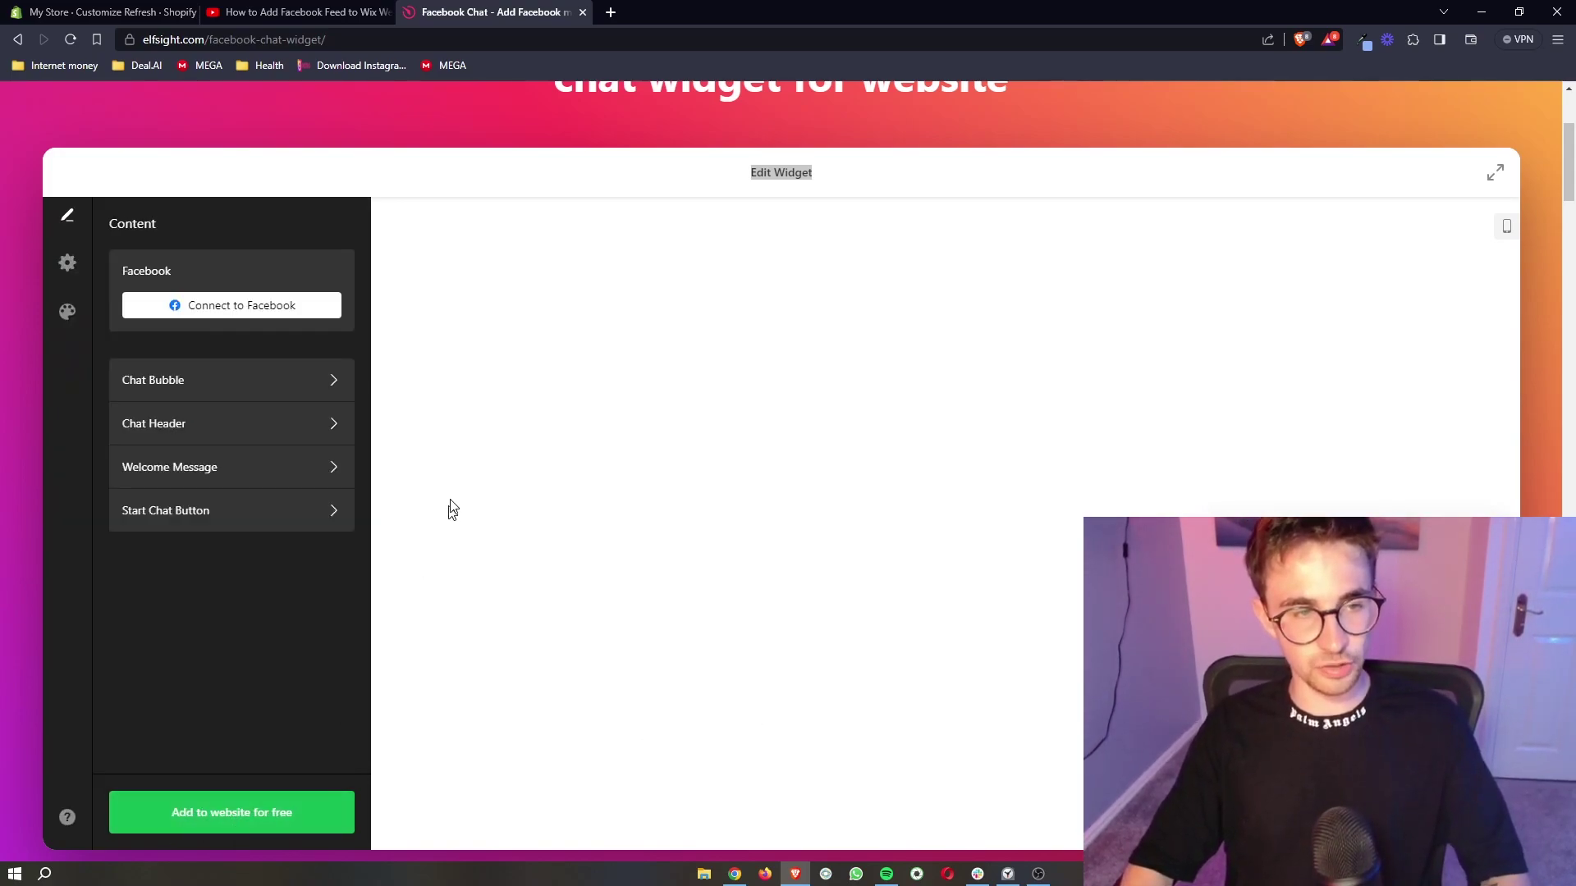
pyautogui.click(237, 313)
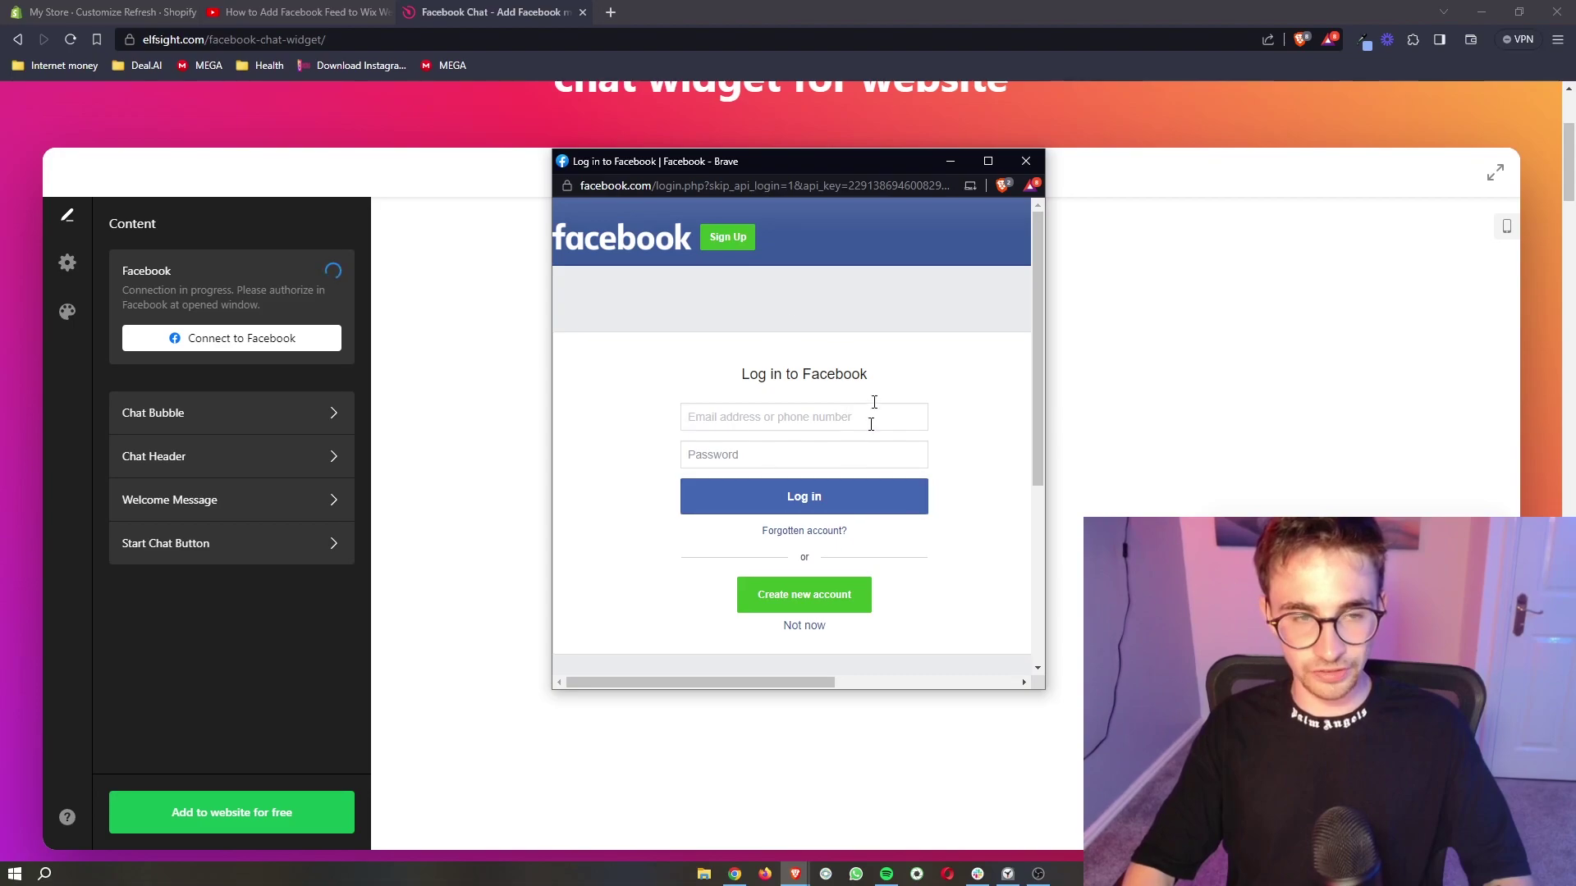
# - Close the Facebook login popup without signing in and go to the Chat Bubble settings
pyautogui.click(1026, 161)
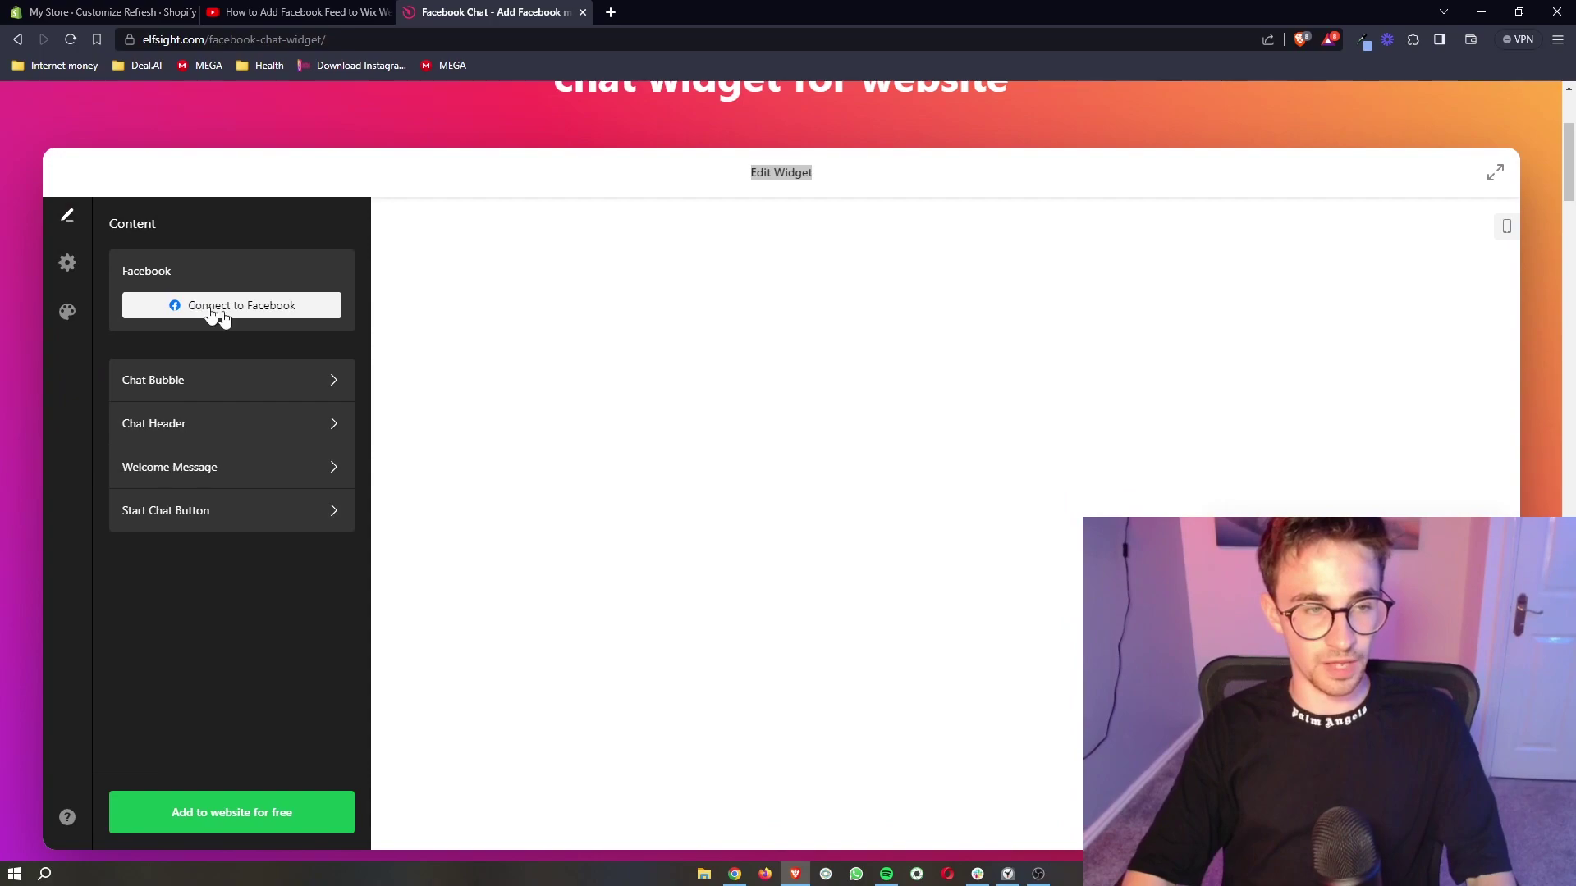
pyautogui.click(273, 383)
# - Try the calendar, phone, envelope and thumbs-up bubble icons, settling on the Messenger symbol
pyautogui.click(187, 325)
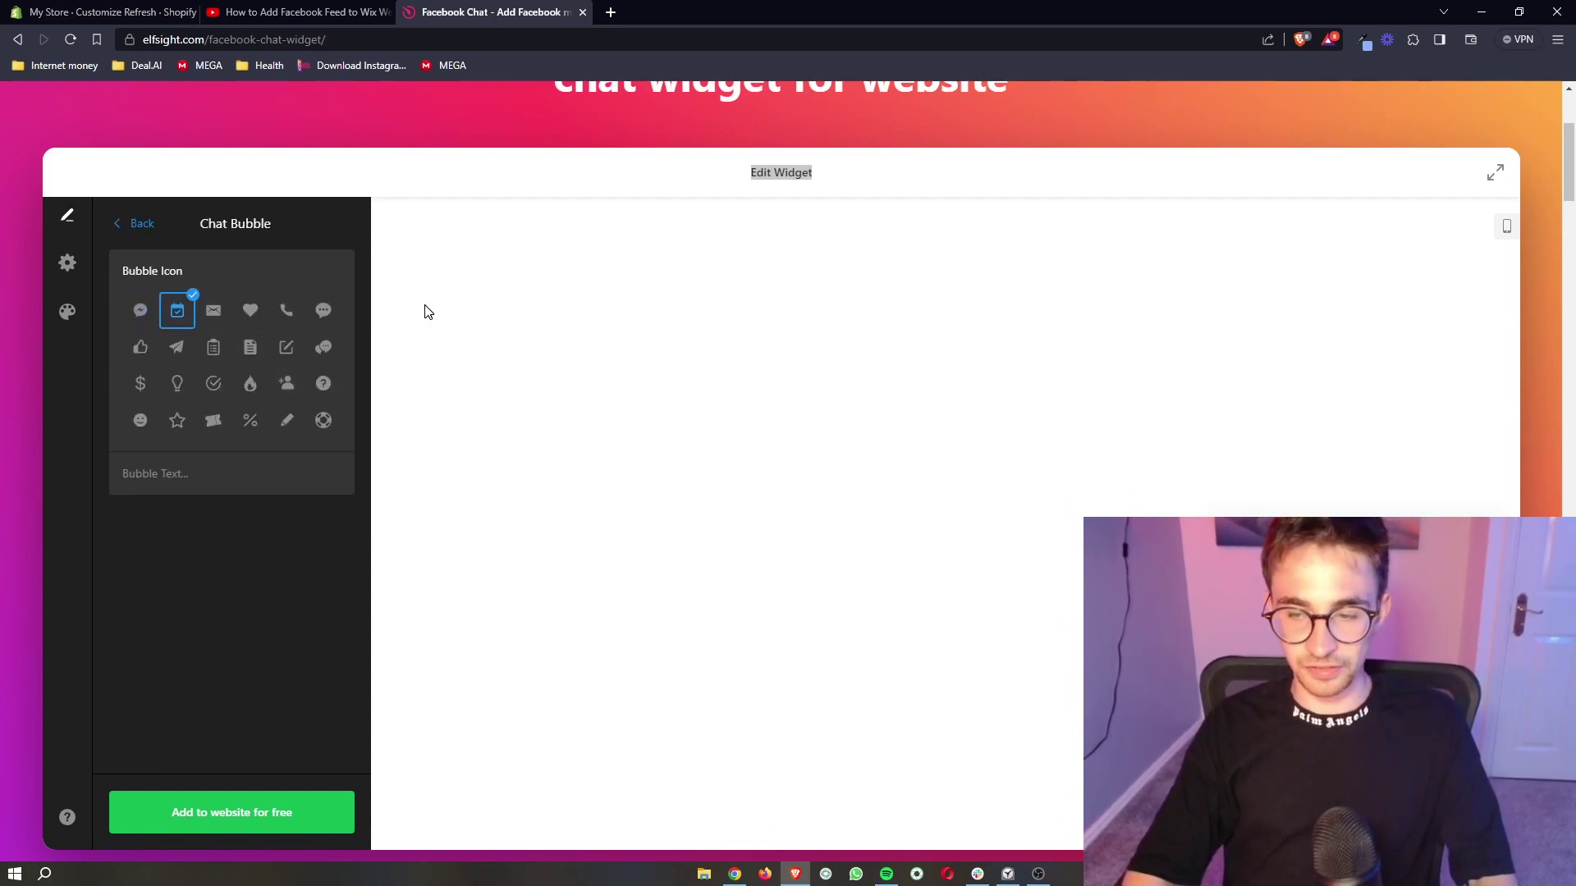
pyautogui.click(286, 312)
pyautogui.click(217, 322)
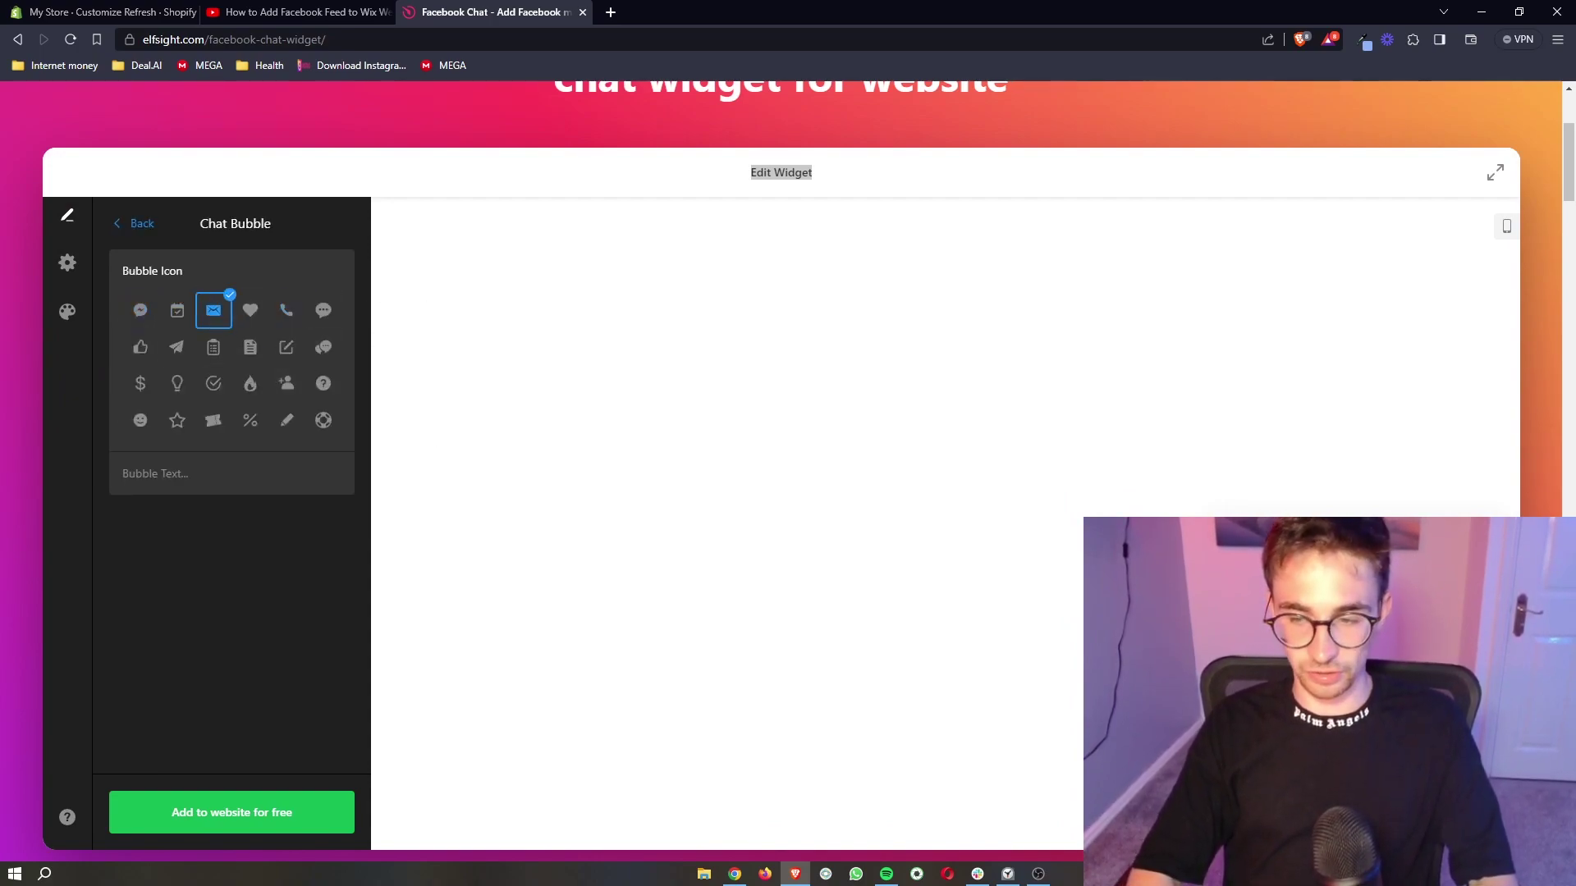
pyautogui.click(141, 347)
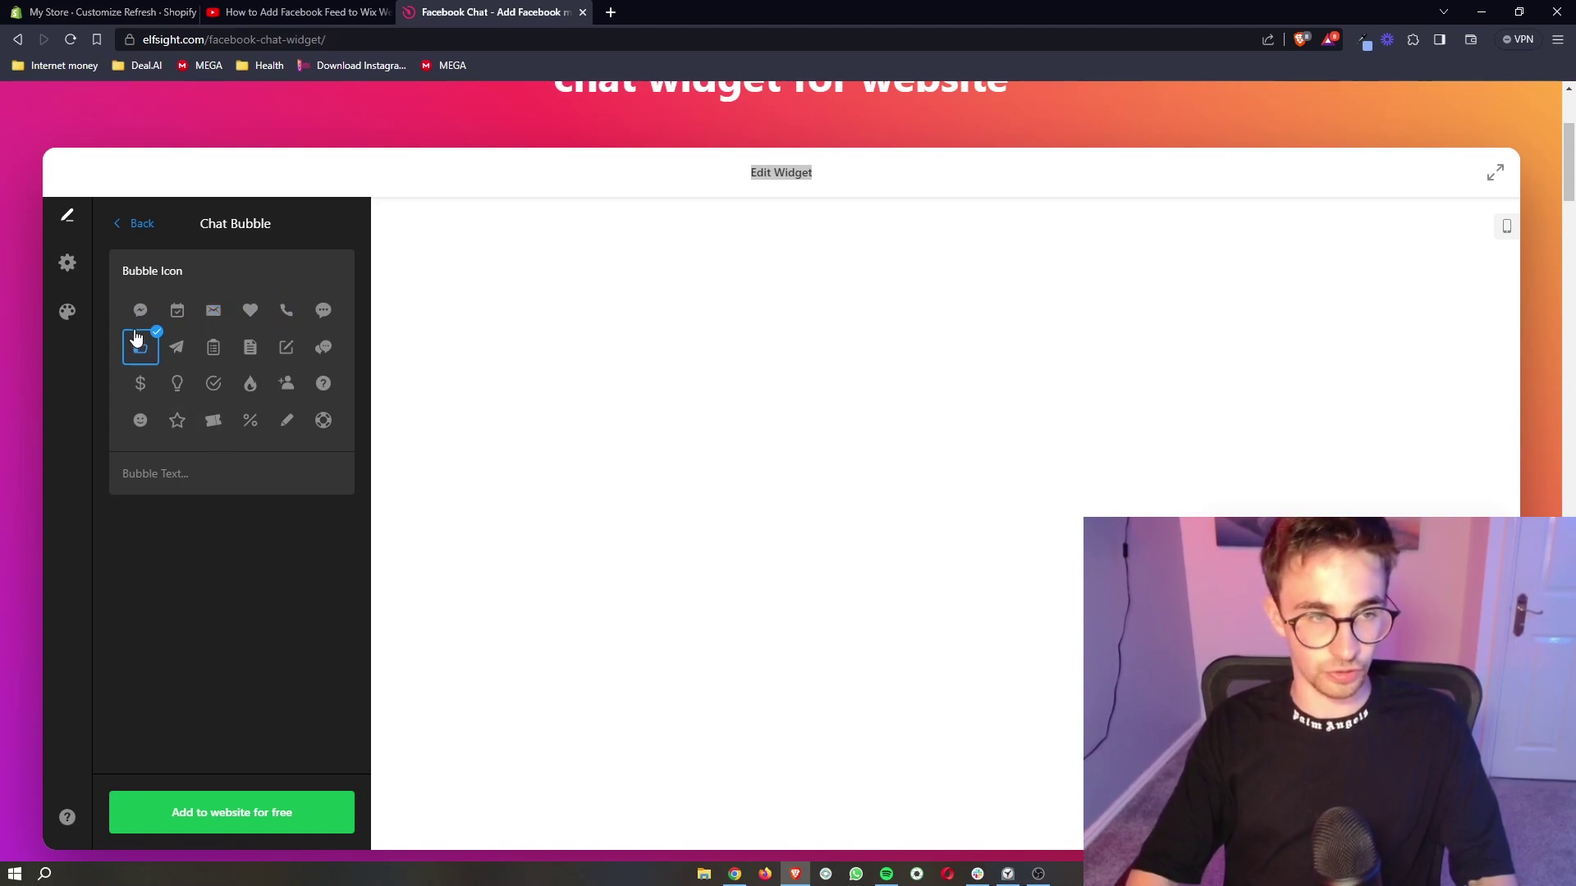
pyautogui.click(140, 312)
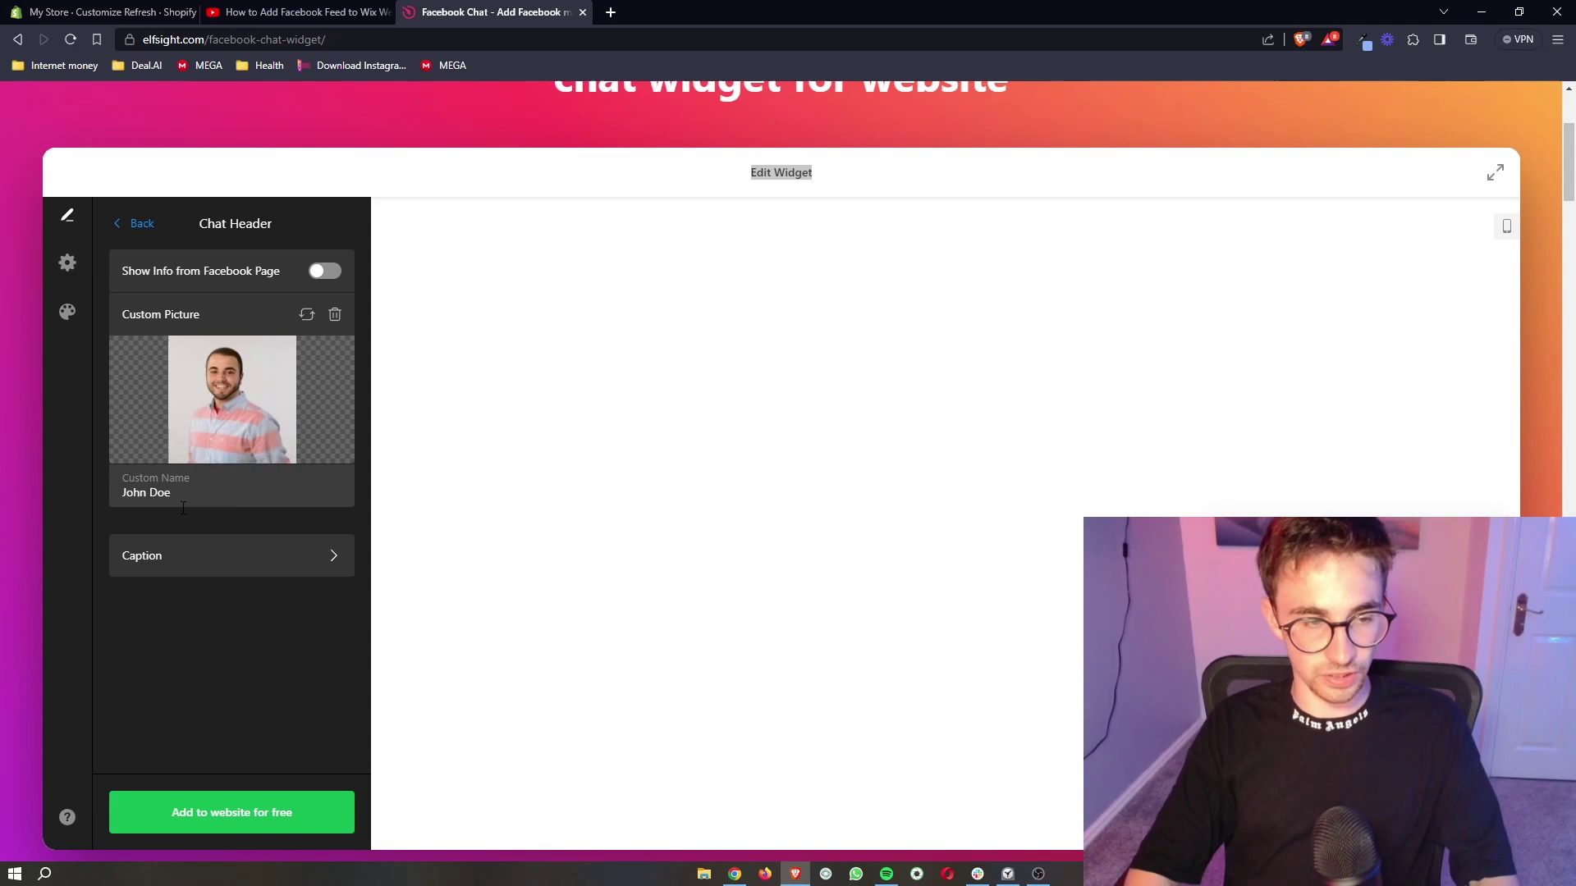
# - Review the Chat Header caption, Welcome Message and Start Chat Button settings, then choose Add to website for free
pyautogui.click(174, 557)
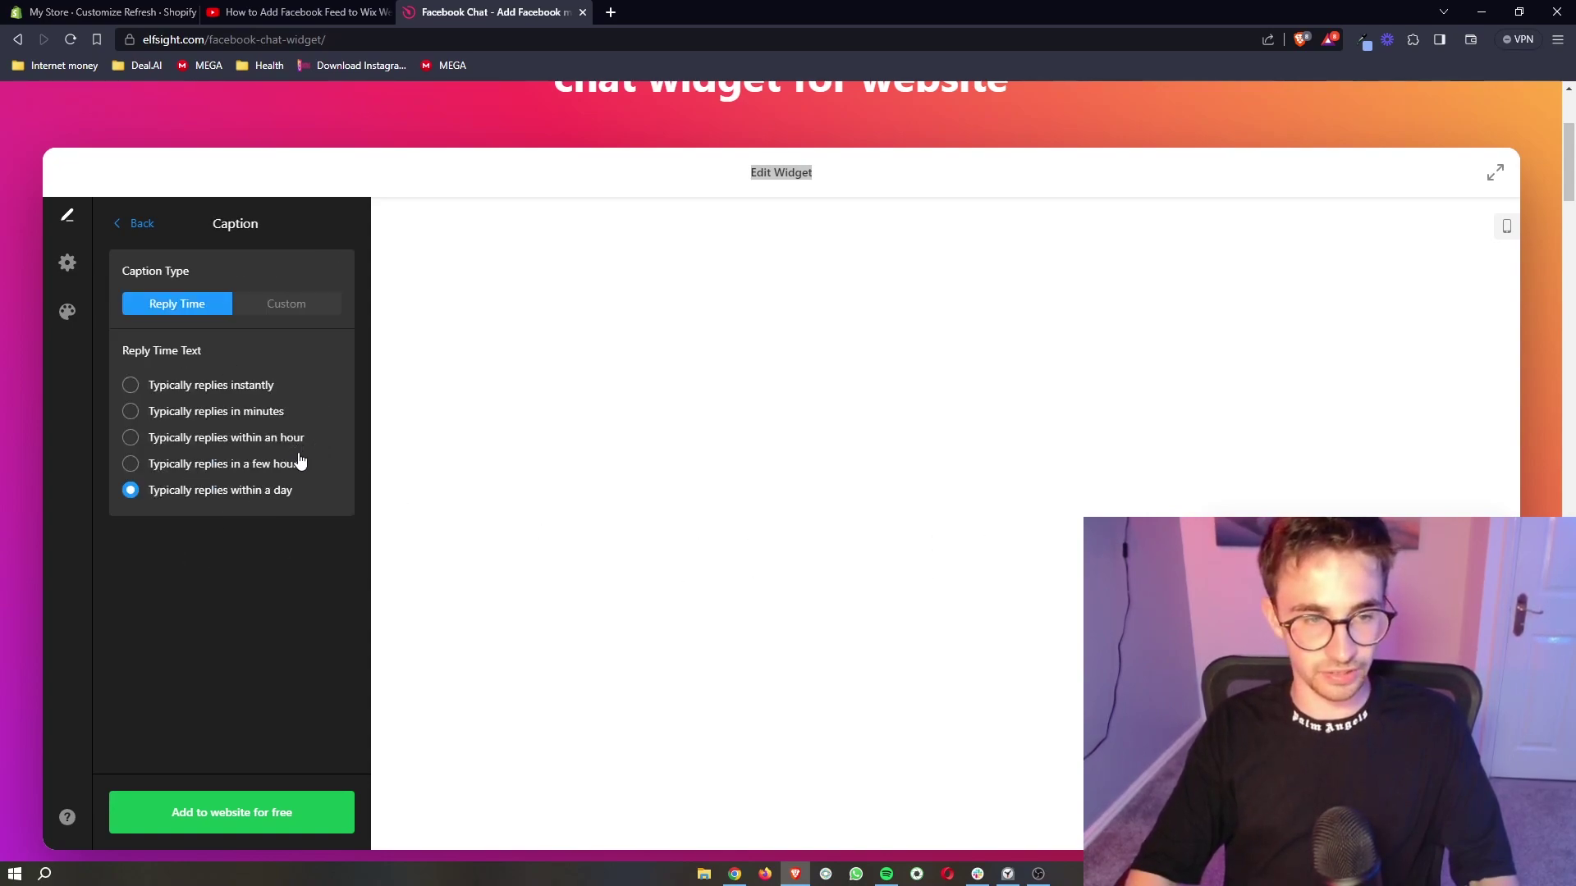
pyautogui.click(68, 215)
pyautogui.click(195, 464)
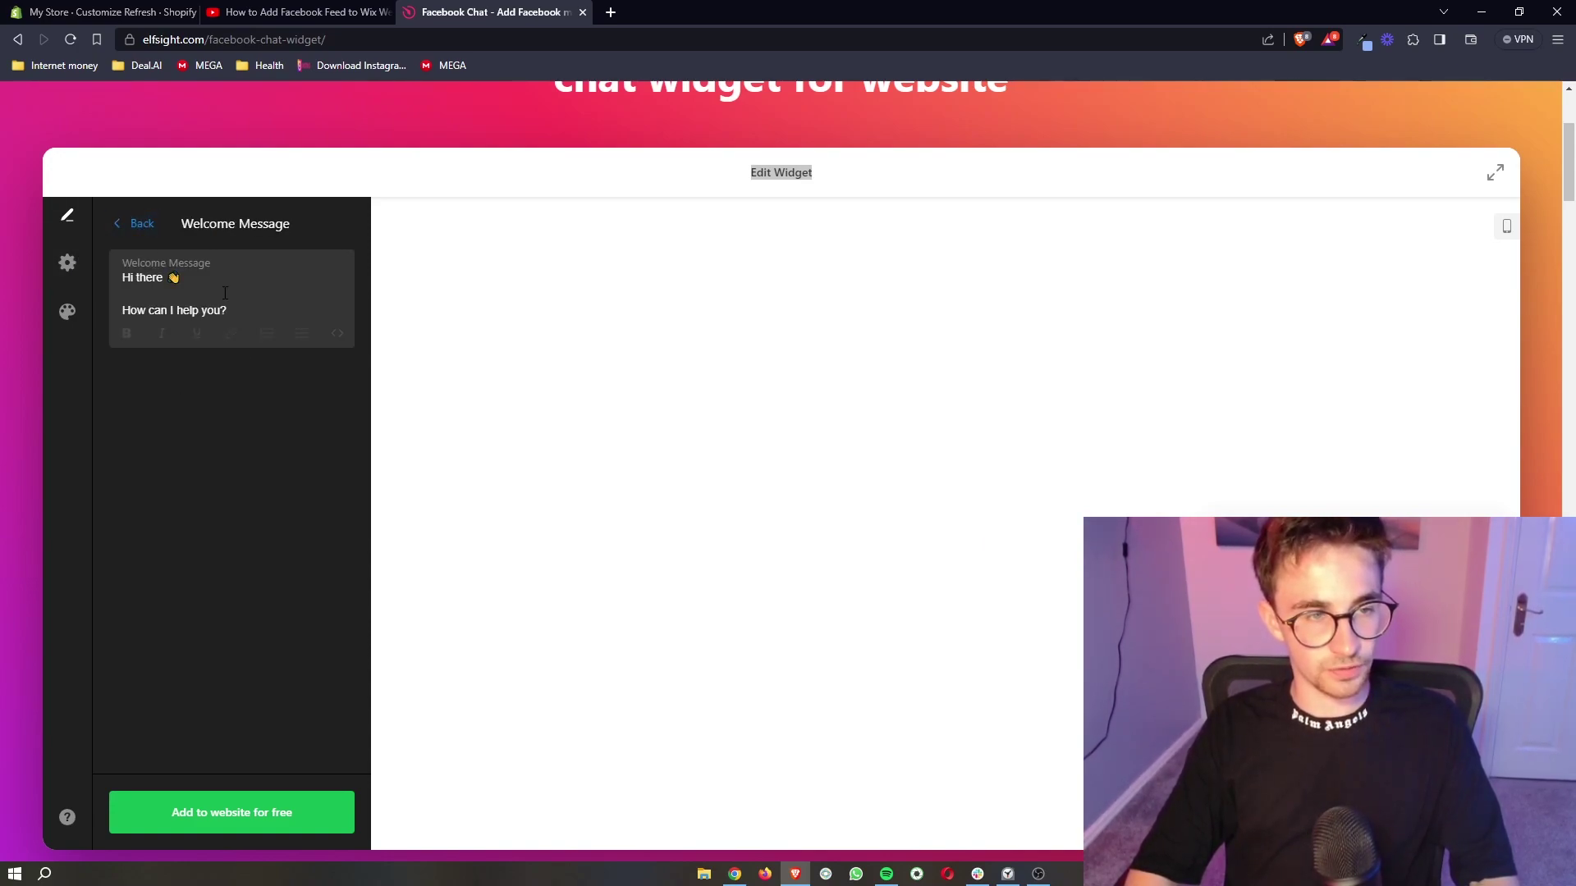
pyautogui.click(142, 224)
pyautogui.click(242, 520)
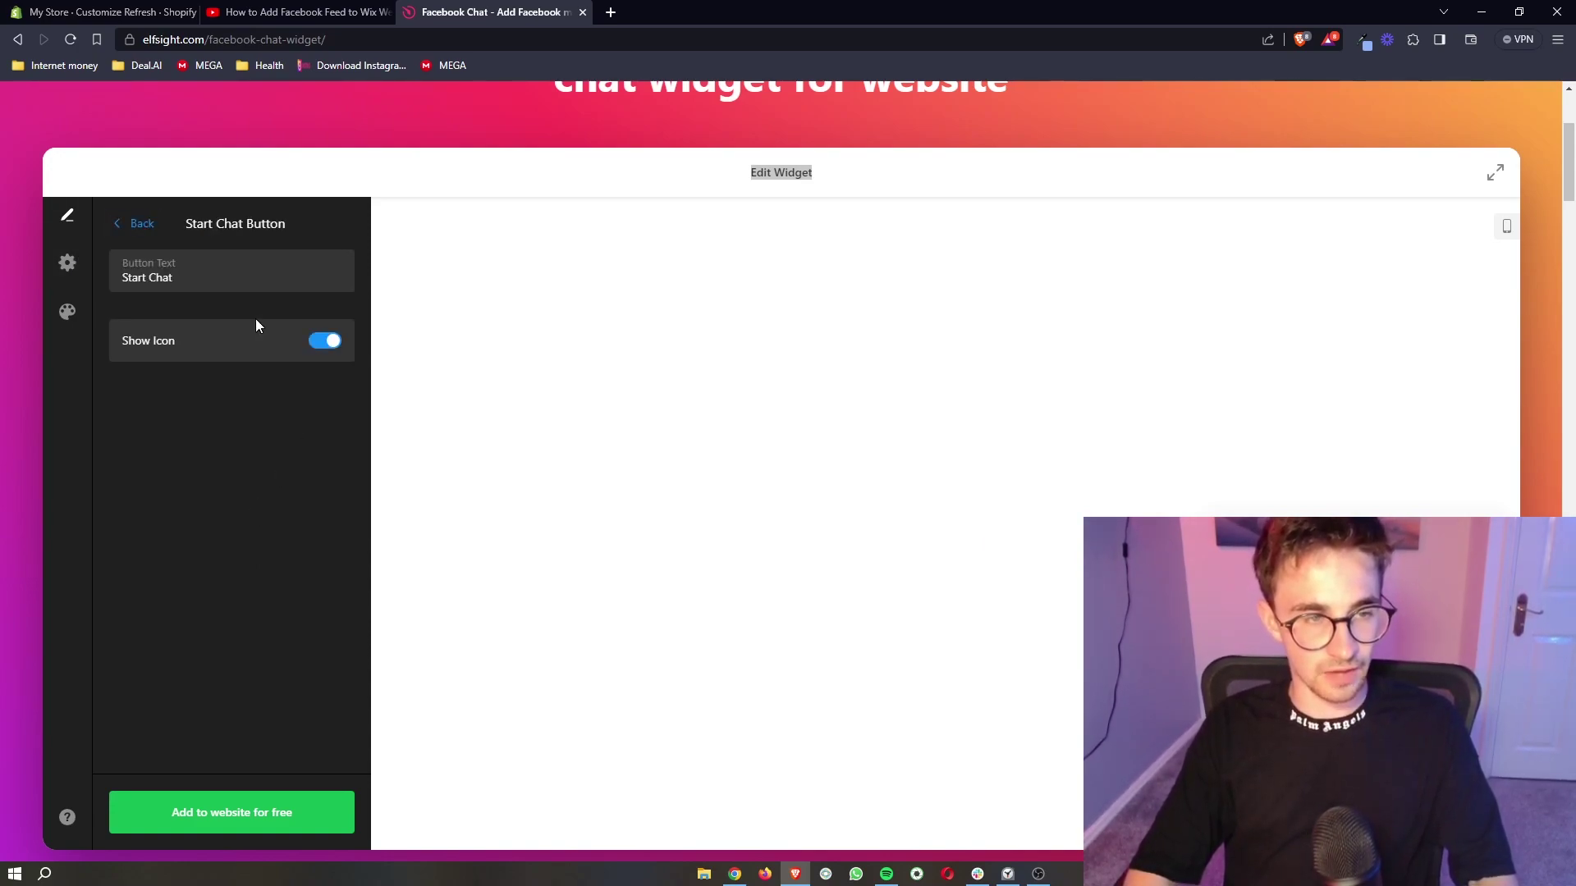
pyautogui.click(141, 224)
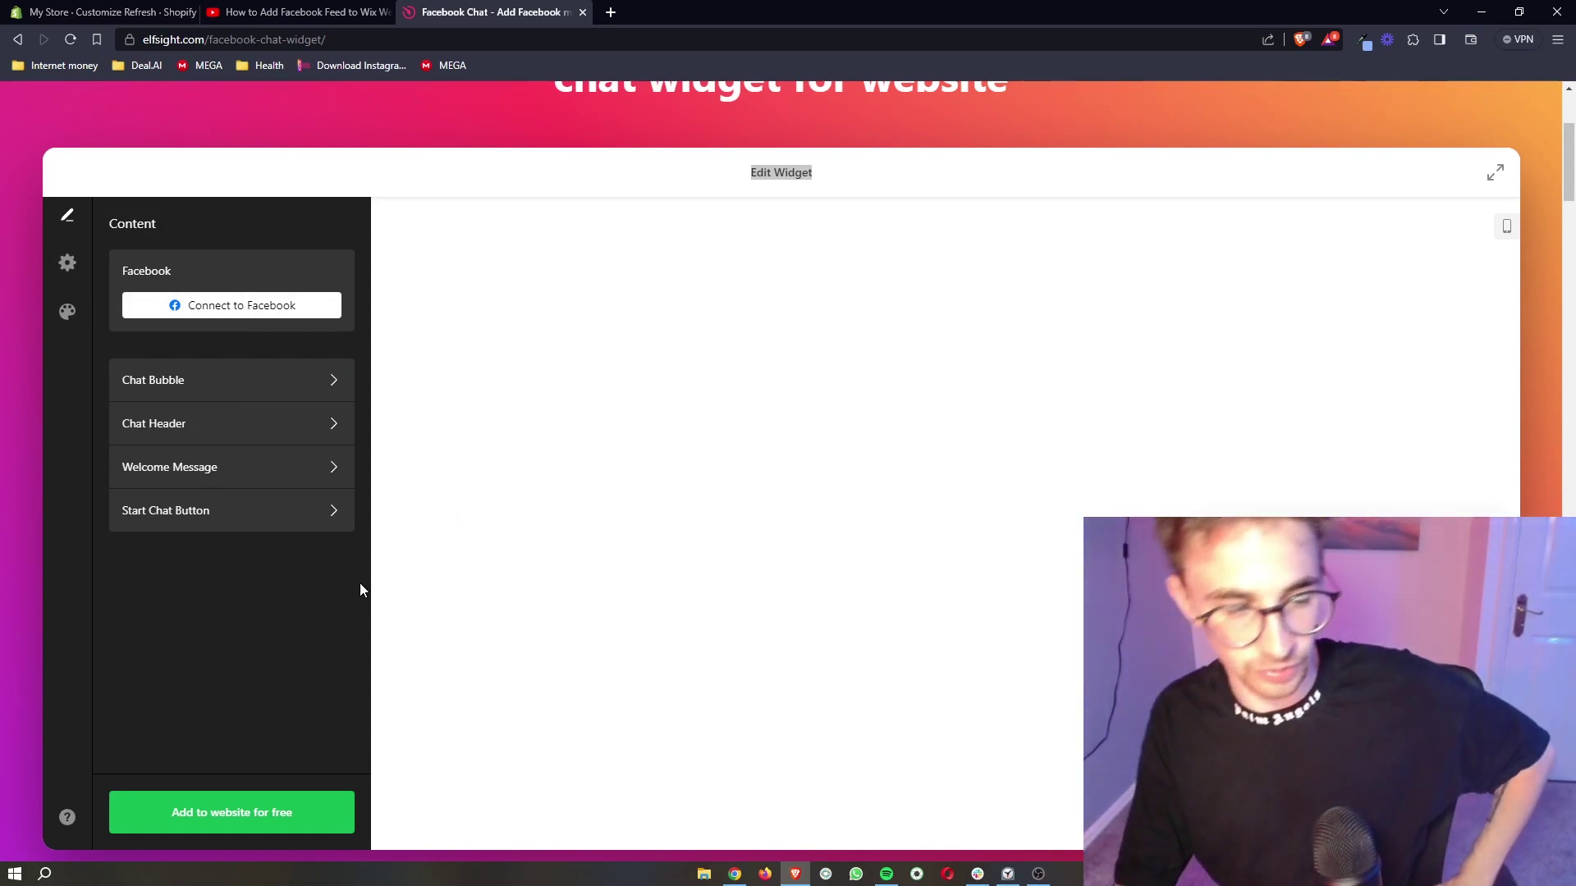
pyautogui.click(274, 810)
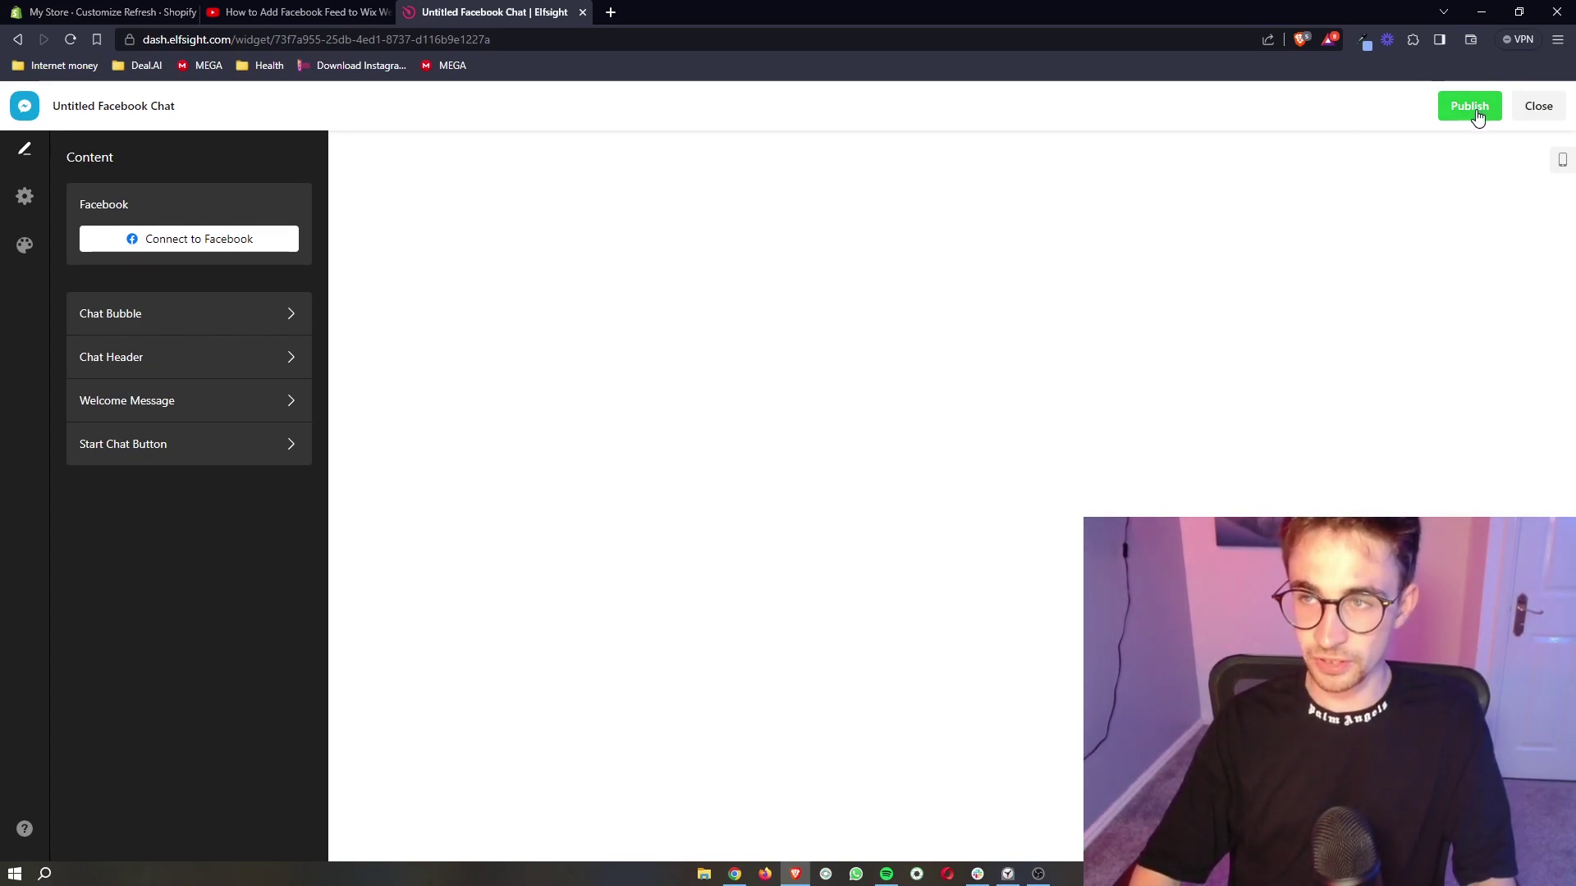
# - Publish the widget and compare the pricing plans, noting Pro's 50,000 and Basic's 5,000 view limits
pyautogui.click(1469, 107)
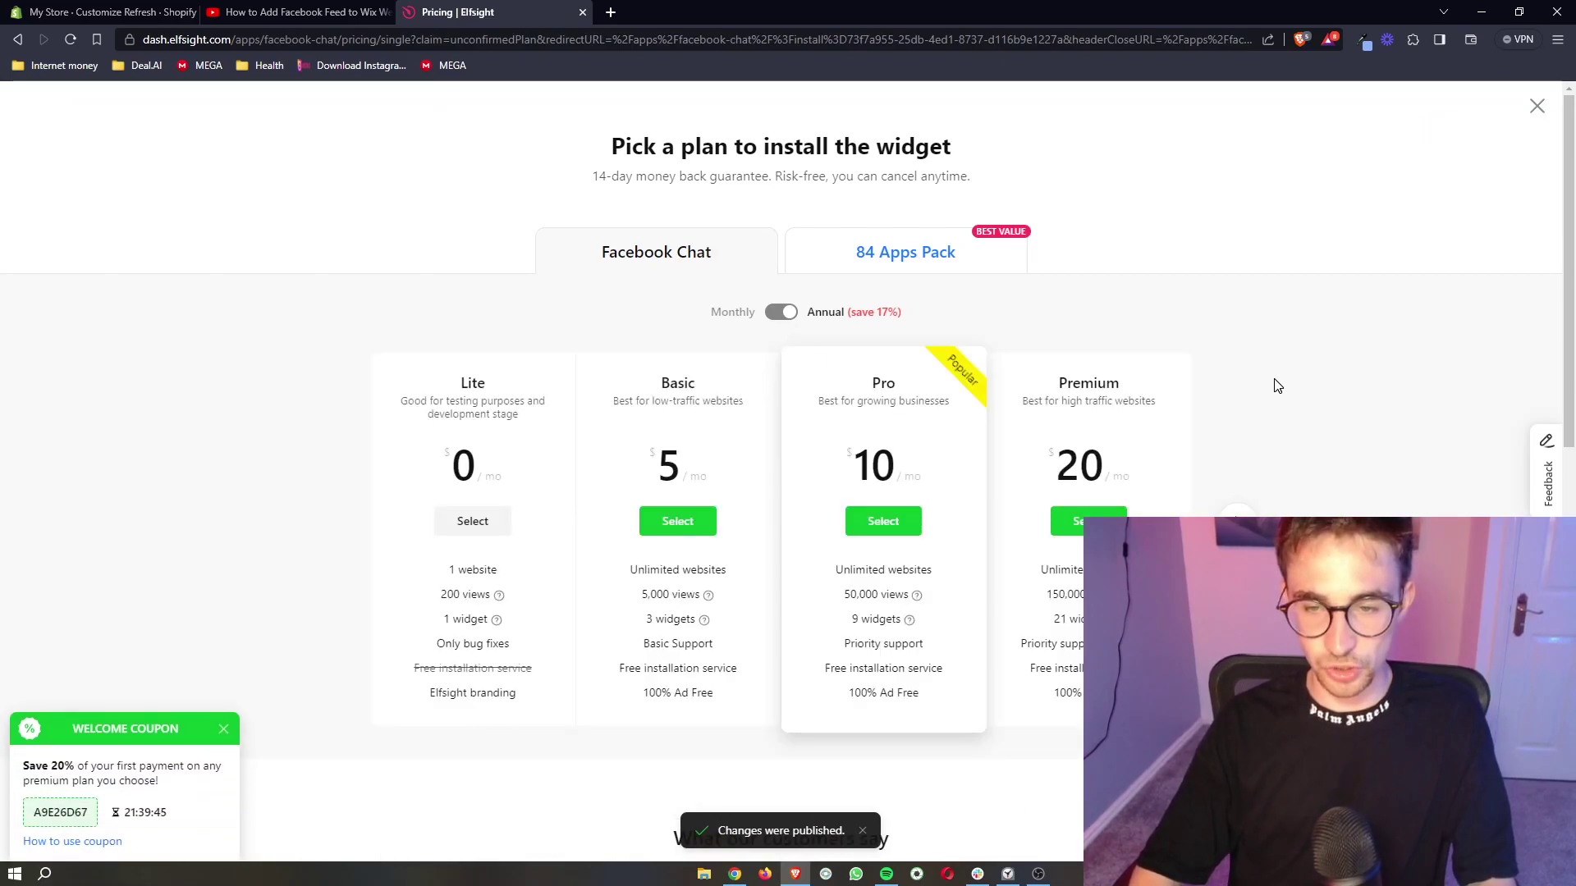
pyautogui.scroll(5, 1102, 501)
pyautogui.scroll(-1, 1102, 500)
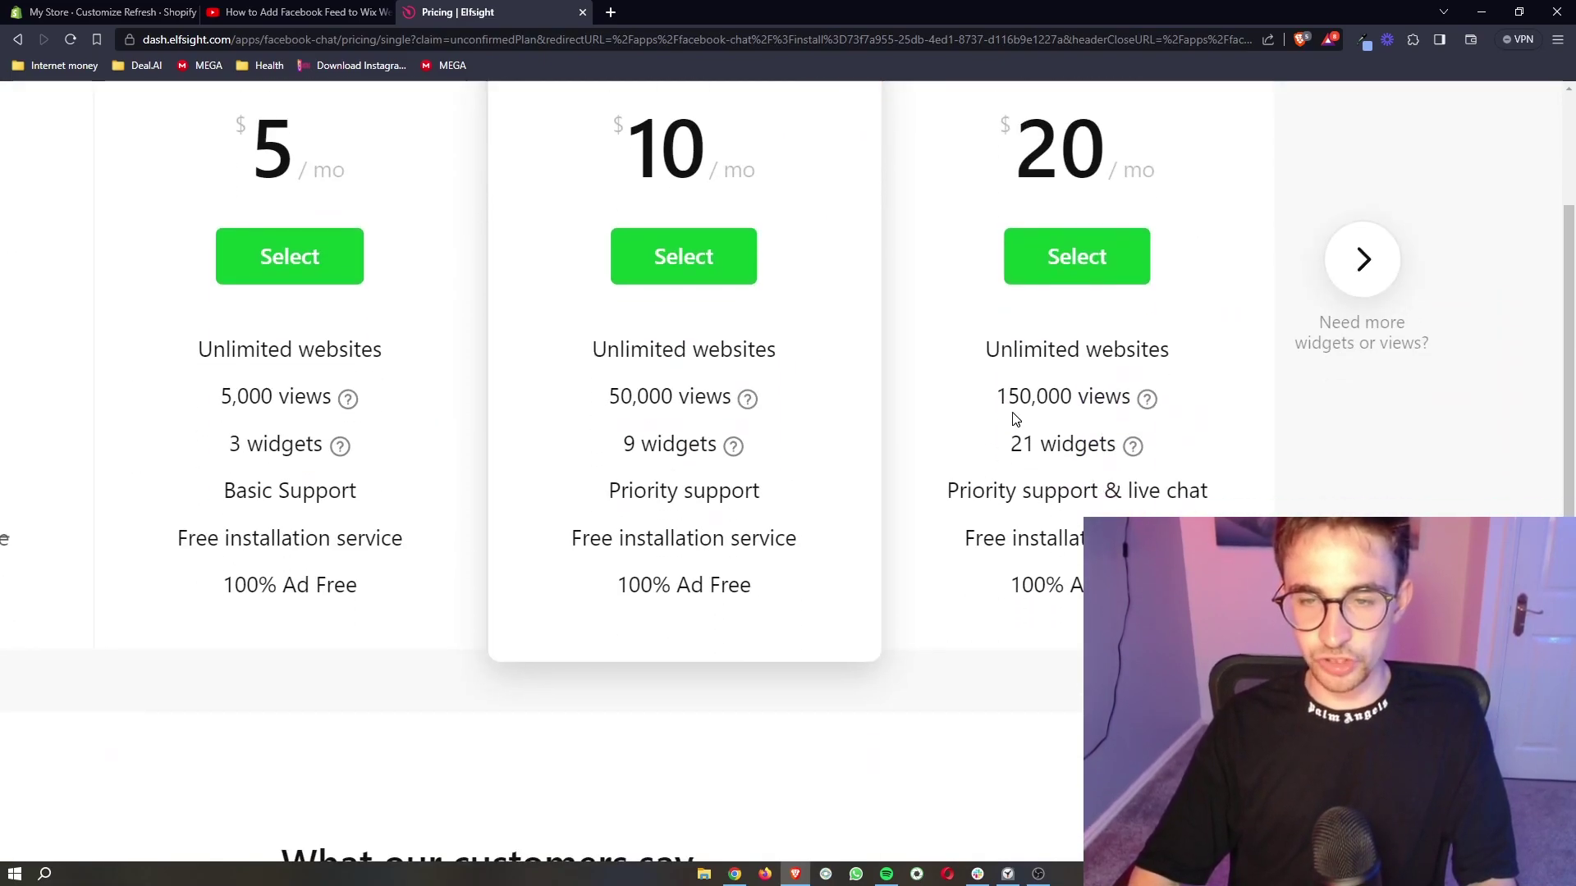
pyautogui.moveTo(996, 395); pyautogui.dragTo(1120, 397)
pyautogui.moveTo(608, 396); pyautogui.dragTo(740, 386)
pyautogui.hscroll(-3, 739, 391)
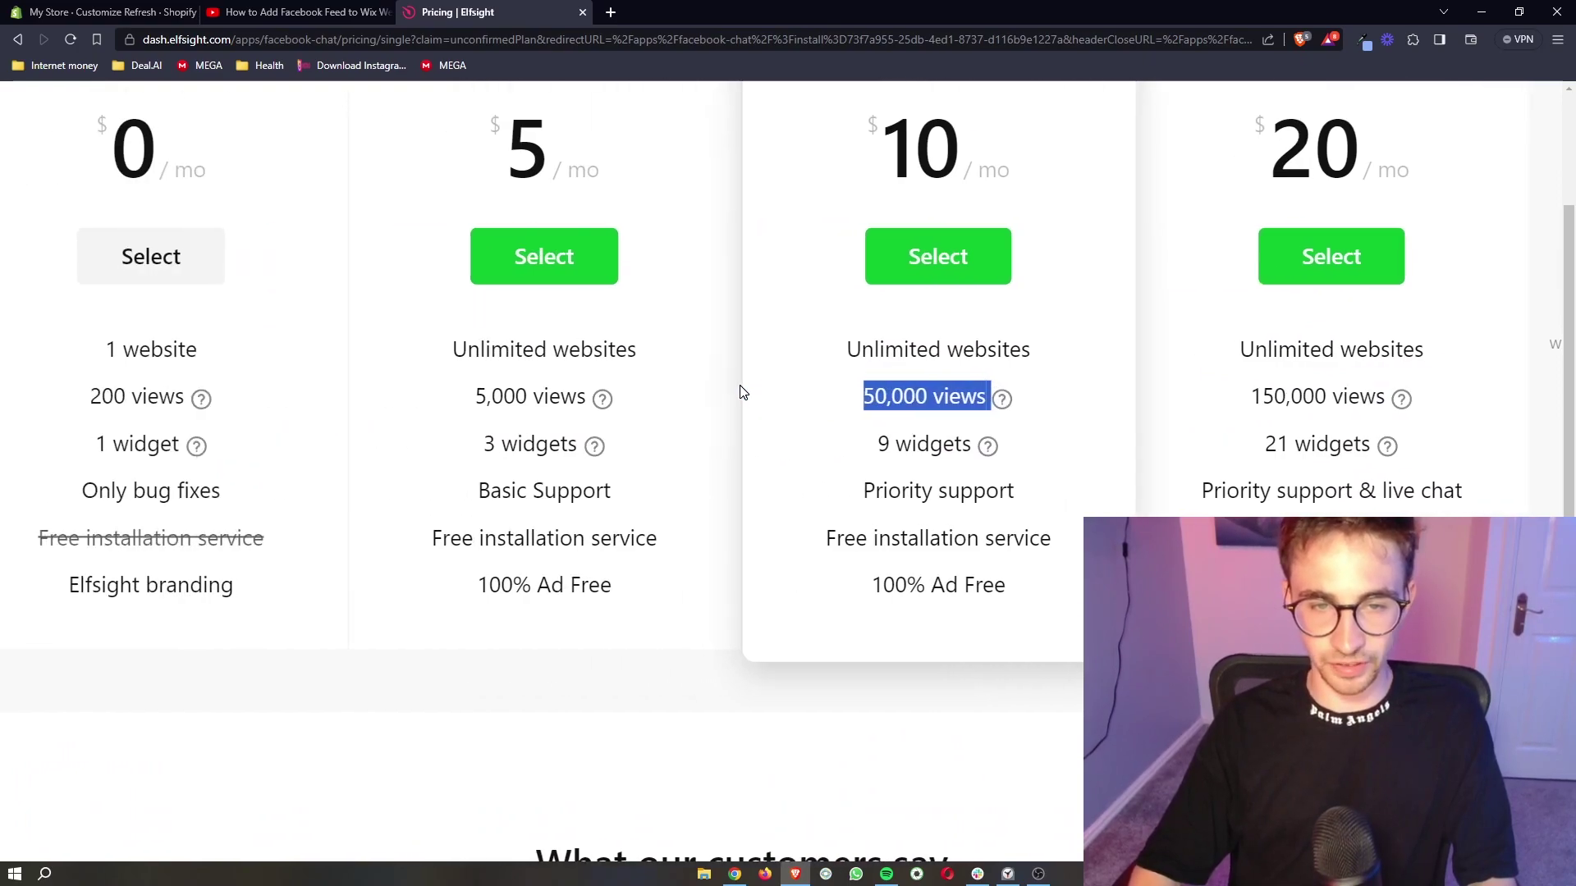
pyautogui.moveTo(480, 396); pyautogui.dragTo(598, 401)
pyautogui.scroll(-5, 603, 408)
pyautogui.click(996, 426)
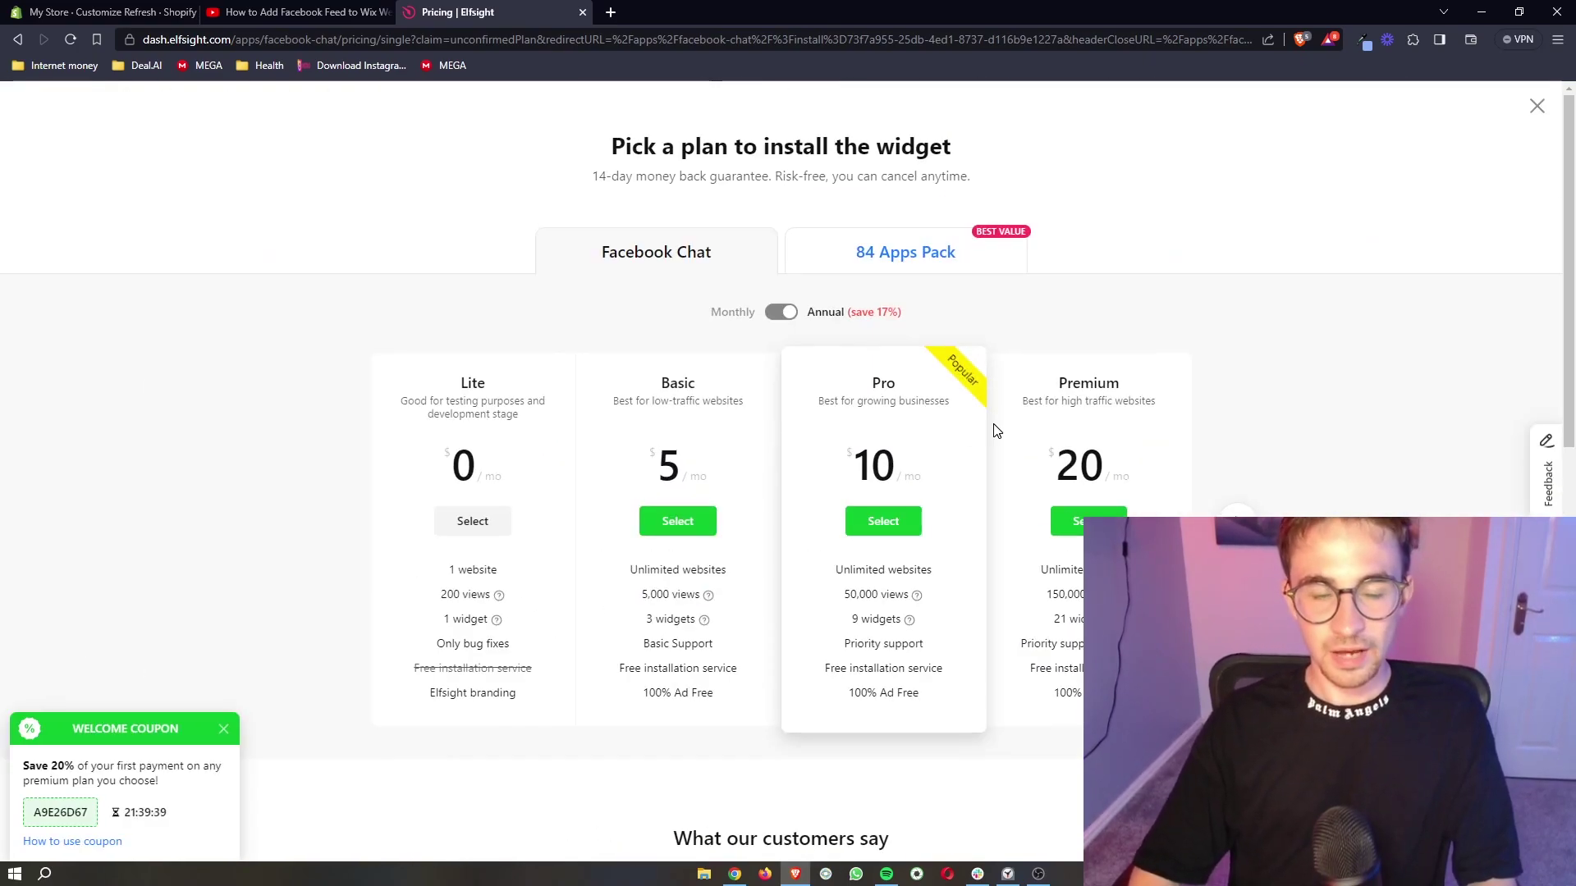
pyautogui.scroll(5, 503, 522)
pyautogui.scroll(-5, 503, 522)
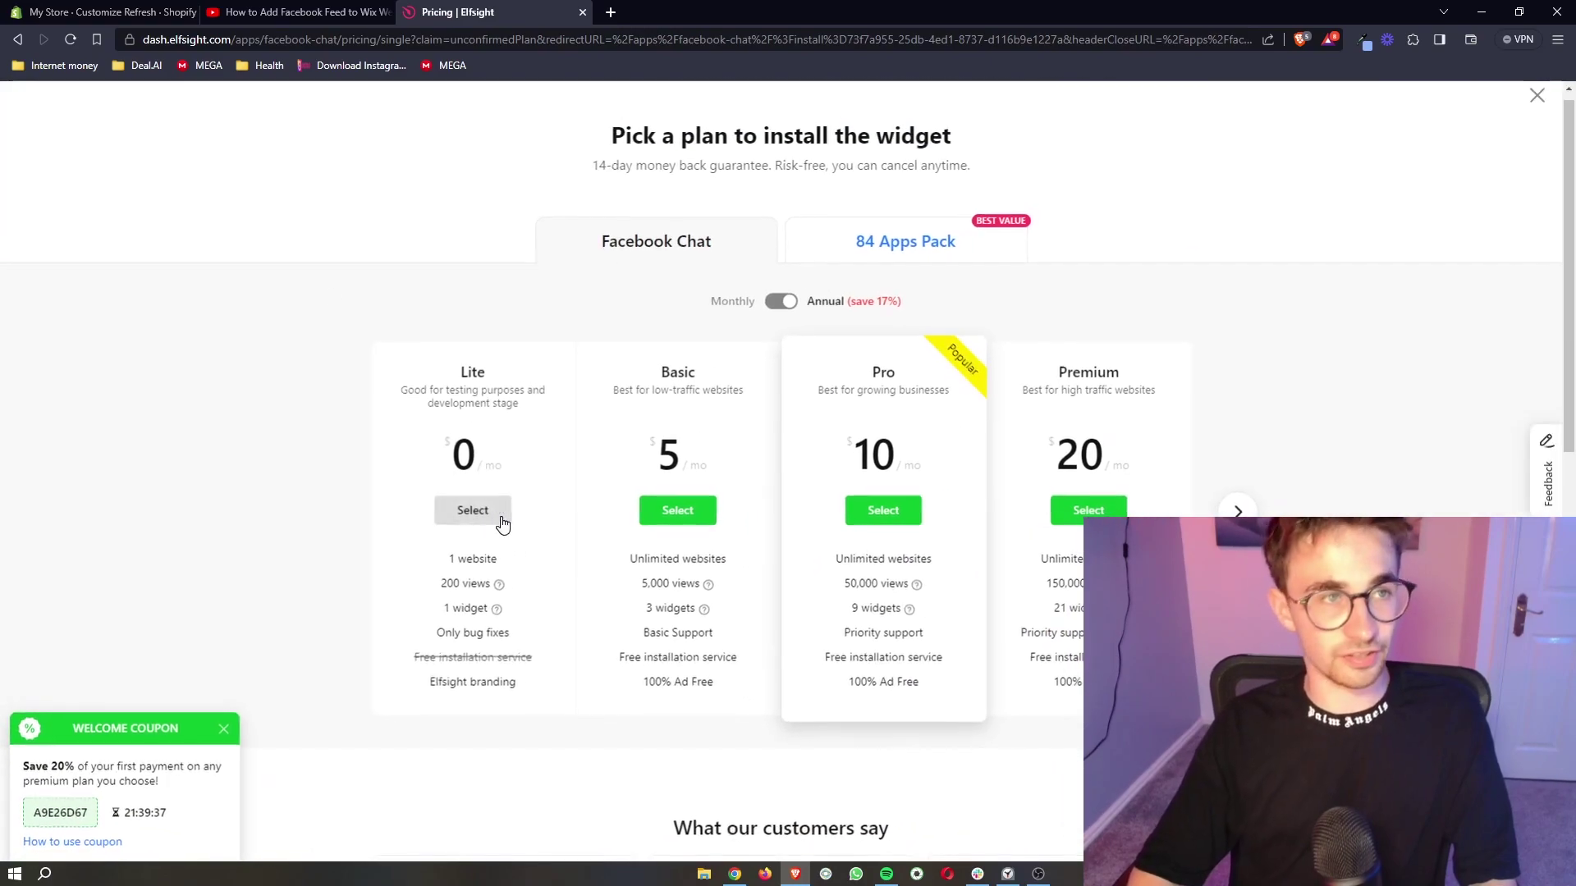
# - Select the free Lite plan to bring up the widget's embed code
pyautogui.click(90, 11)
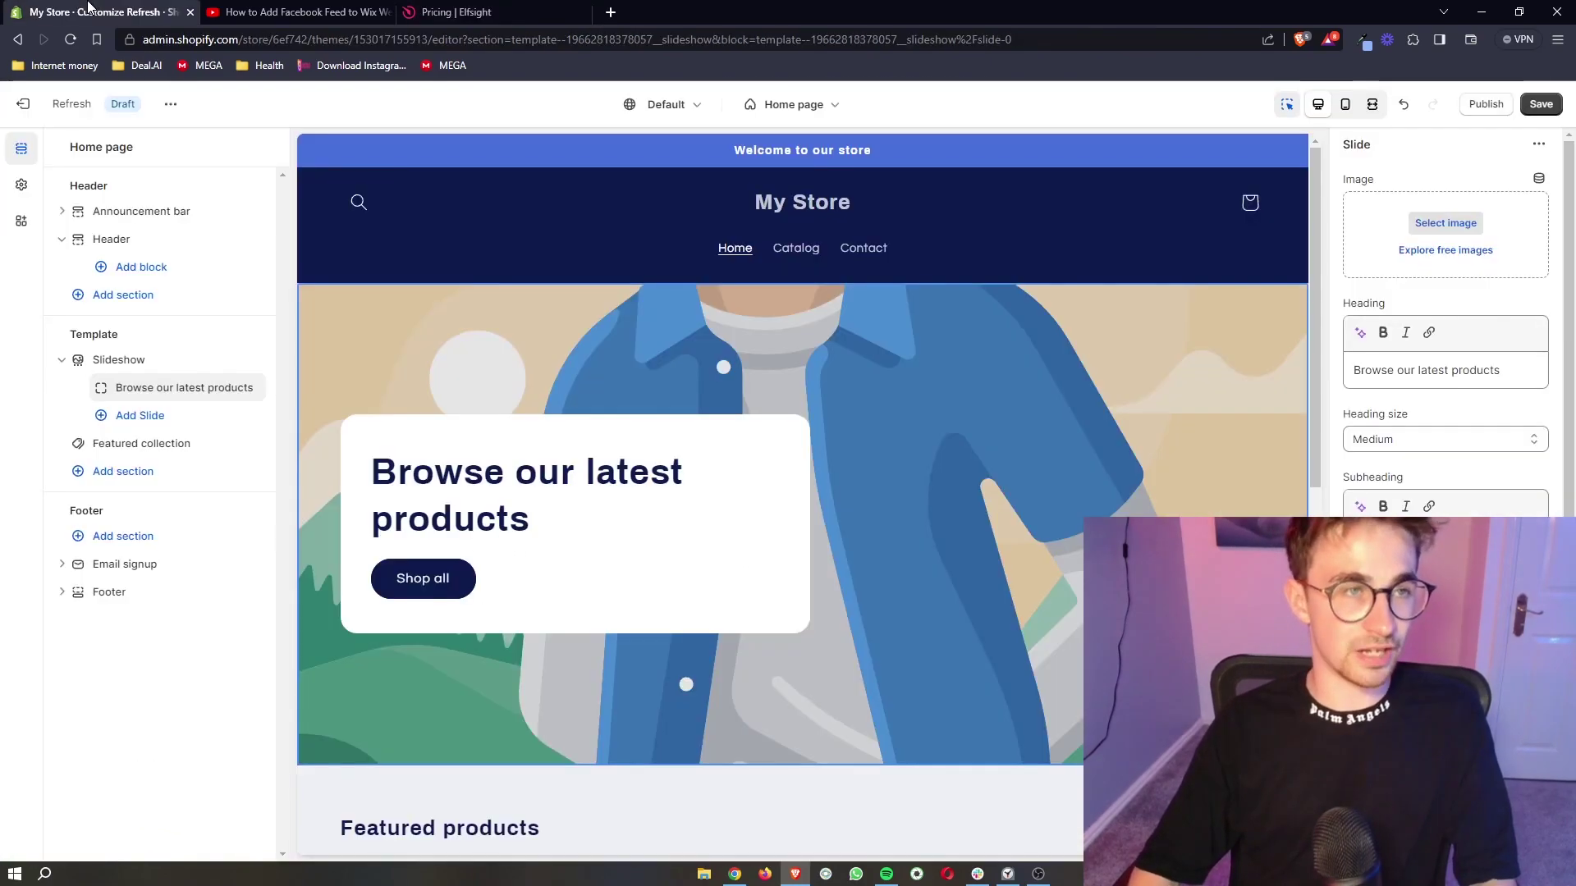
pyautogui.click(522, 10)
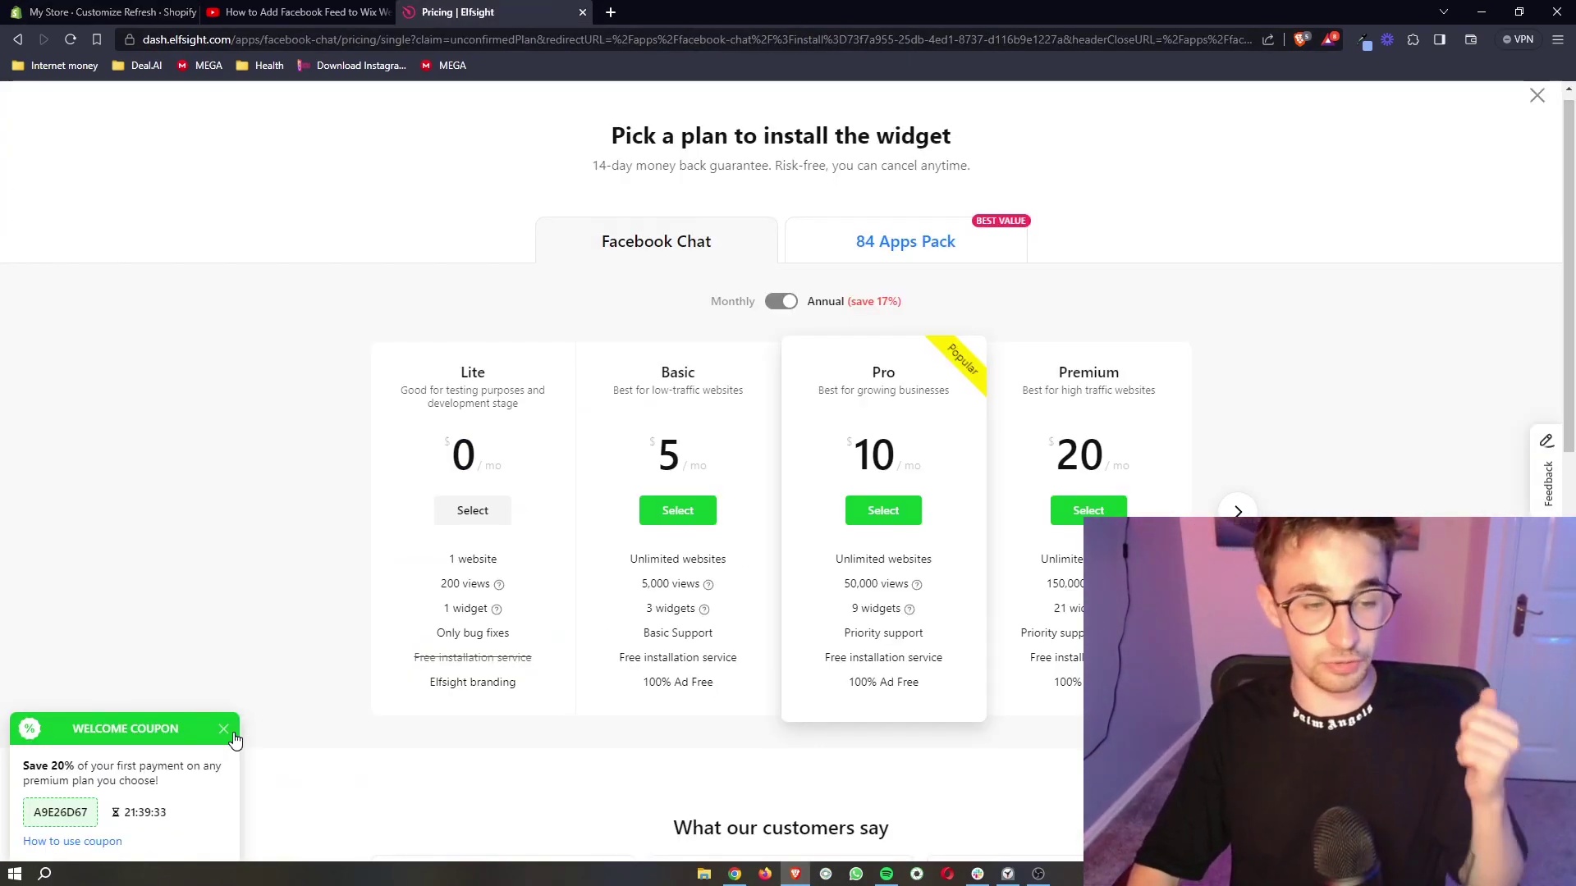
pyautogui.scroll(5, 340, 669)
pyautogui.scroll(-5, 474, 549)
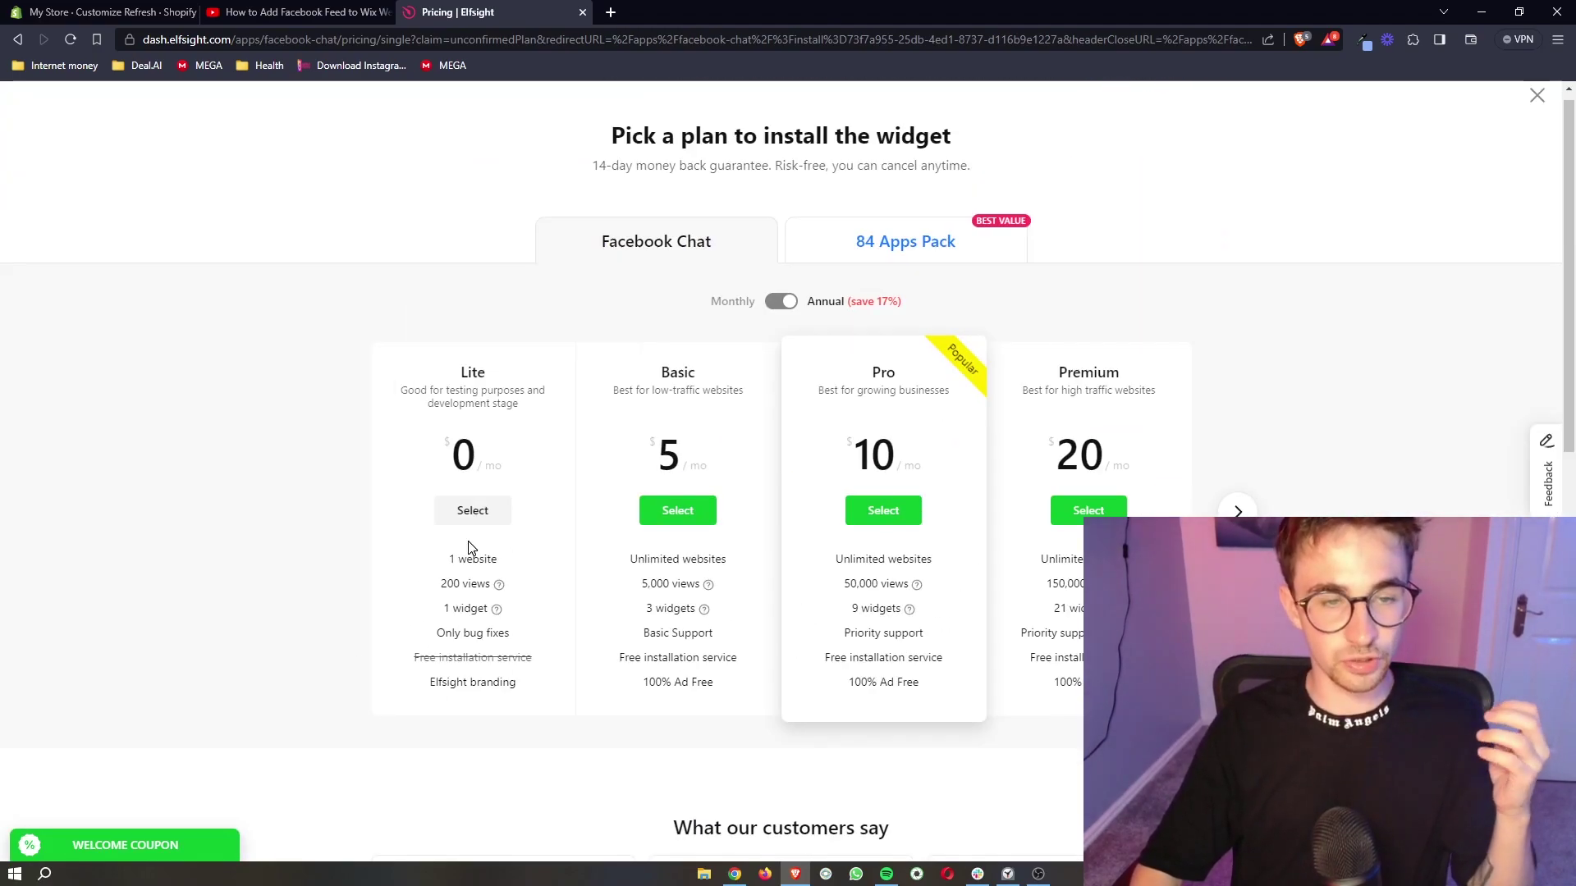
pyautogui.click(483, 529)
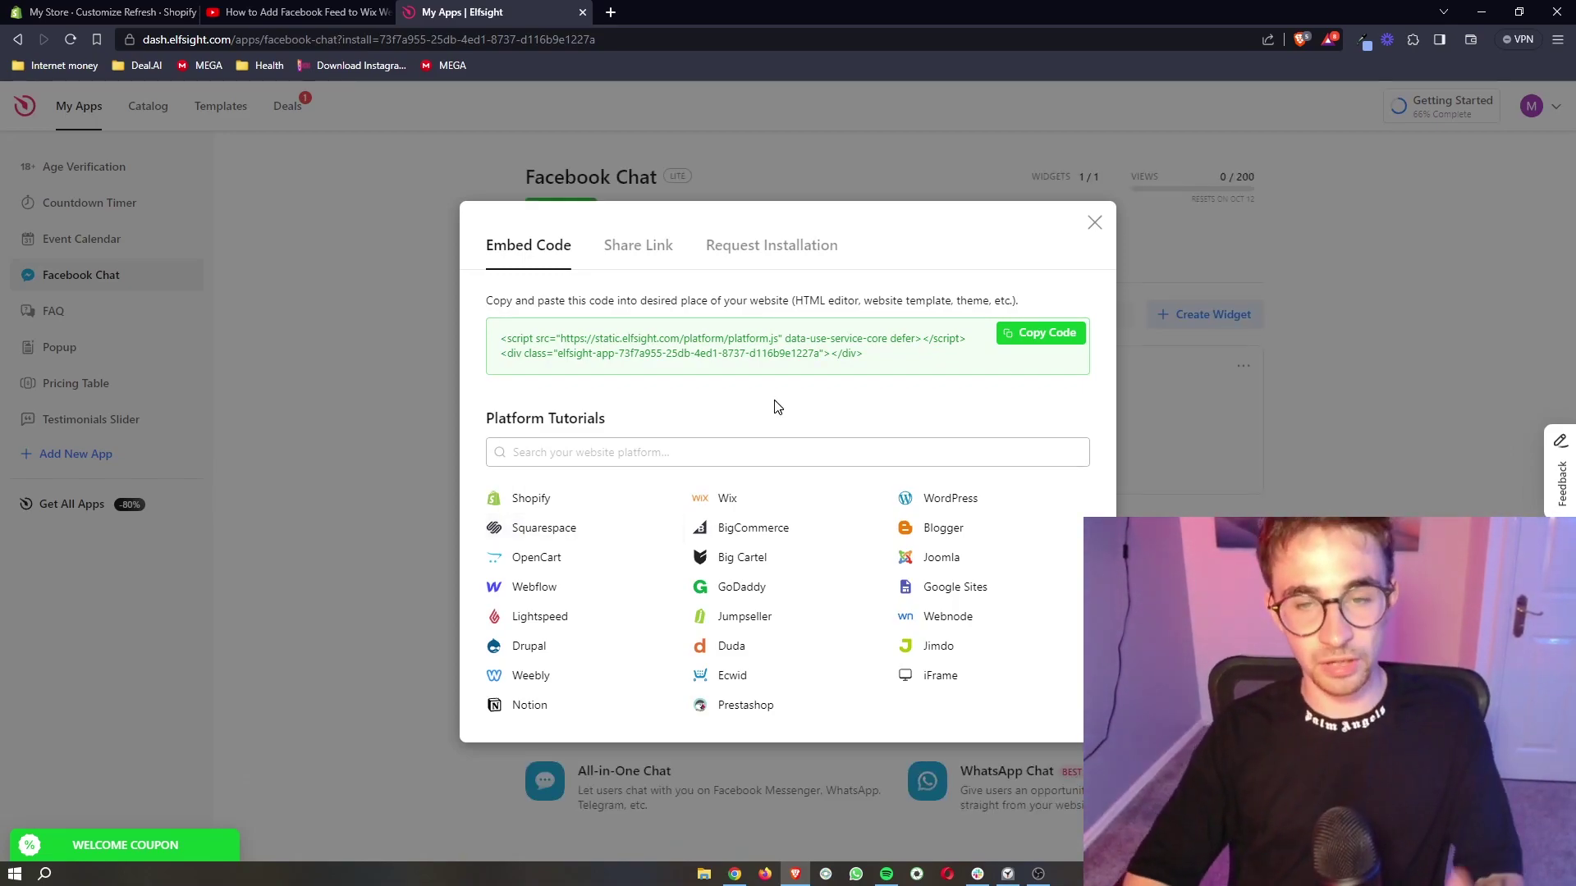
# - Copy the Facebook Chat embed code with Copy Code in the Embed Code dialog
pyautogui.click(1043, 333)
pyautogui.moveTo(868, 355); pyautogui.dragTo(497, 344)
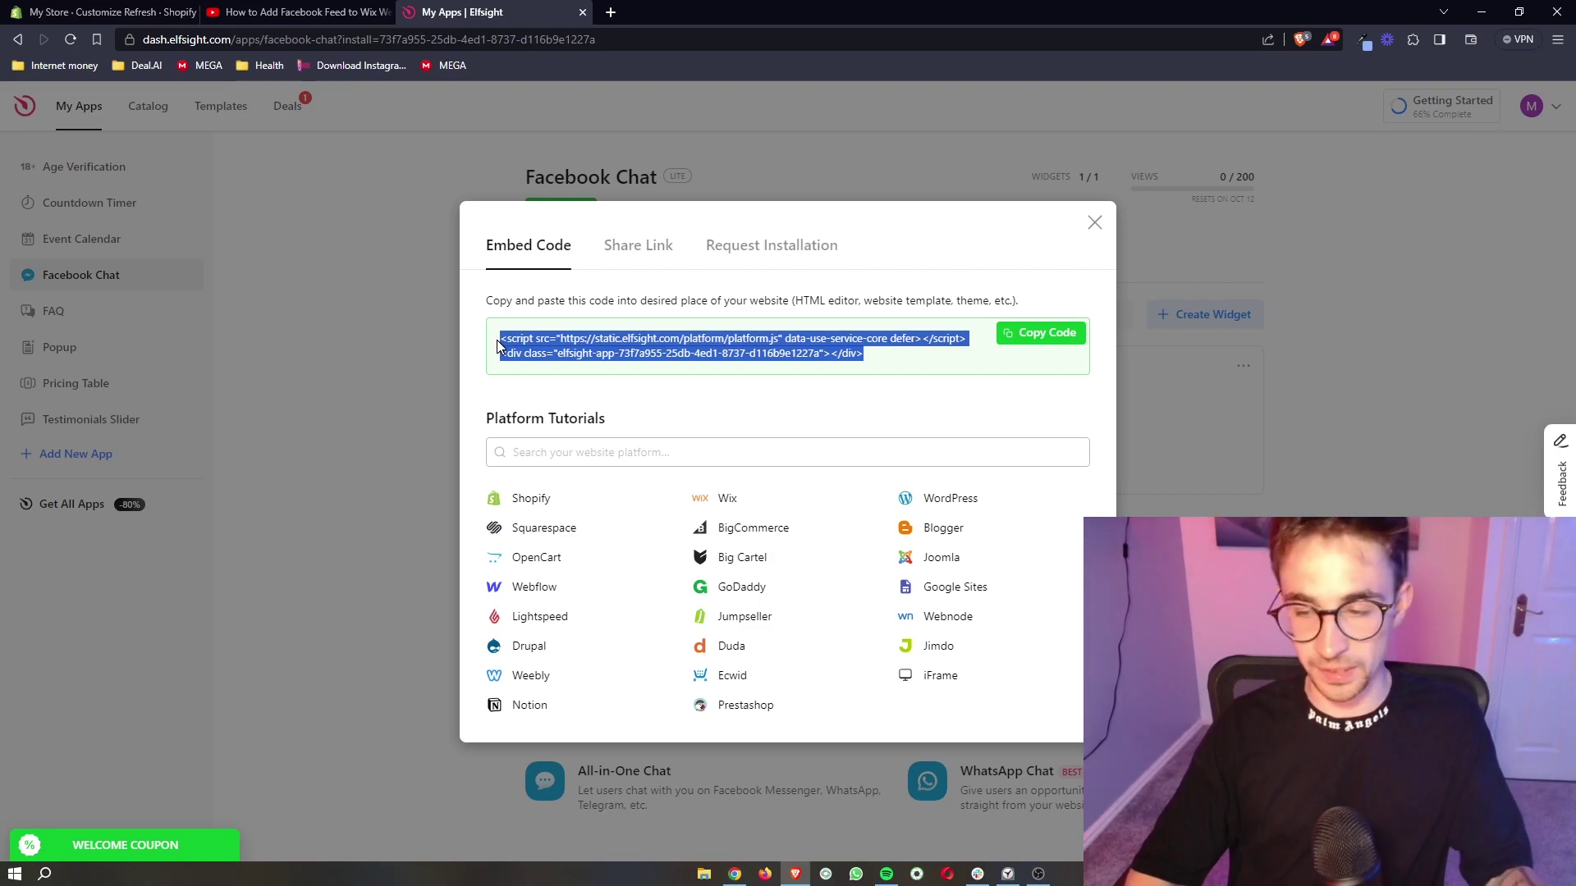
pyautogui.click(767, 362)
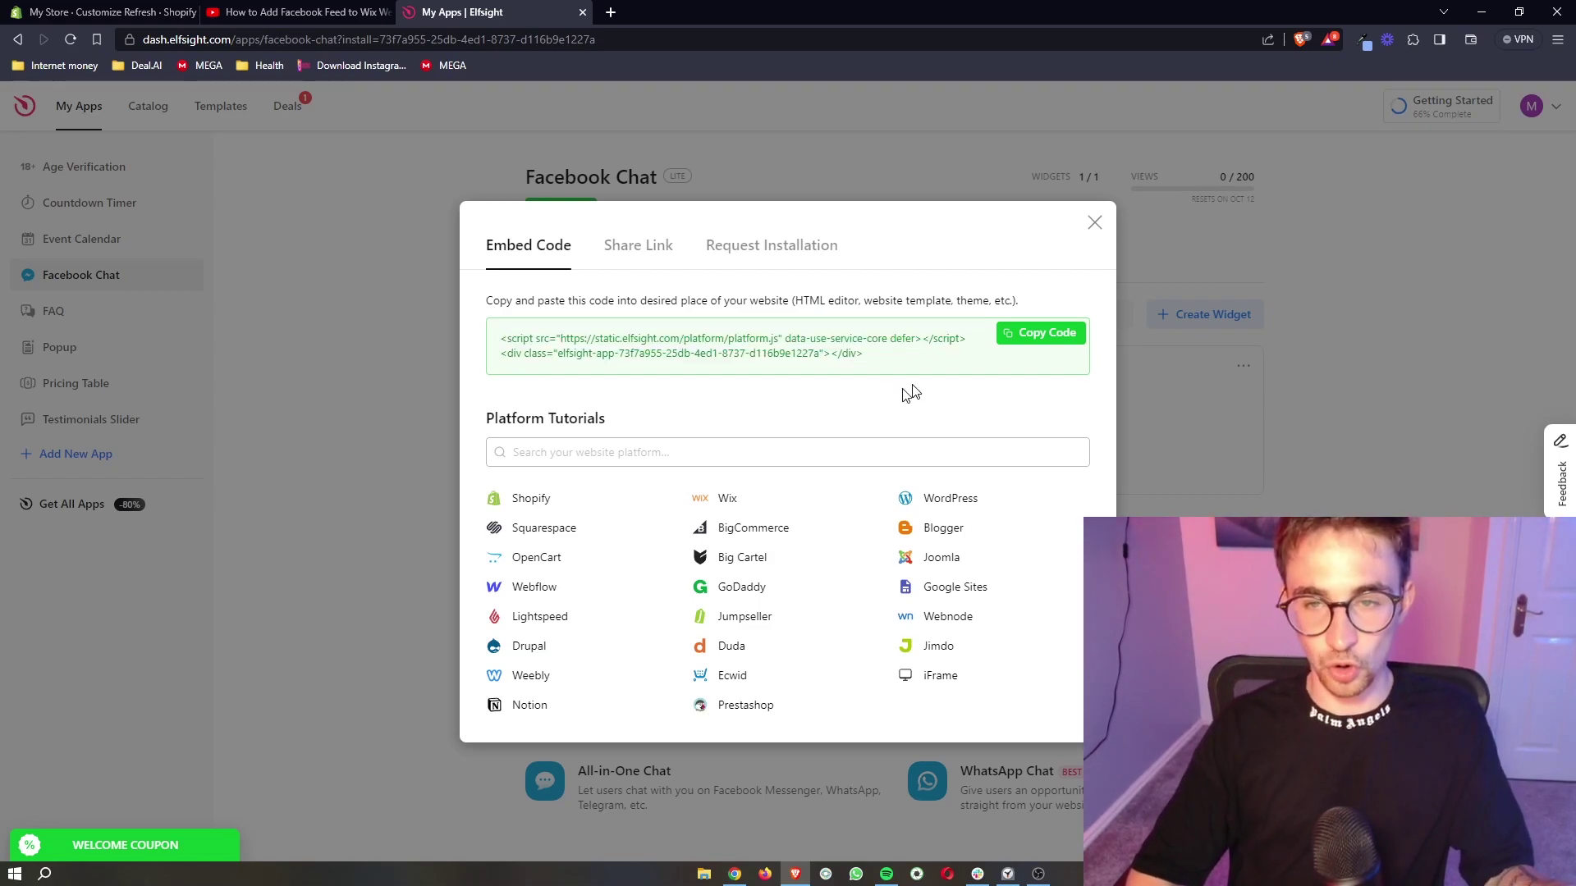
pyautogui.click(1042, 337)
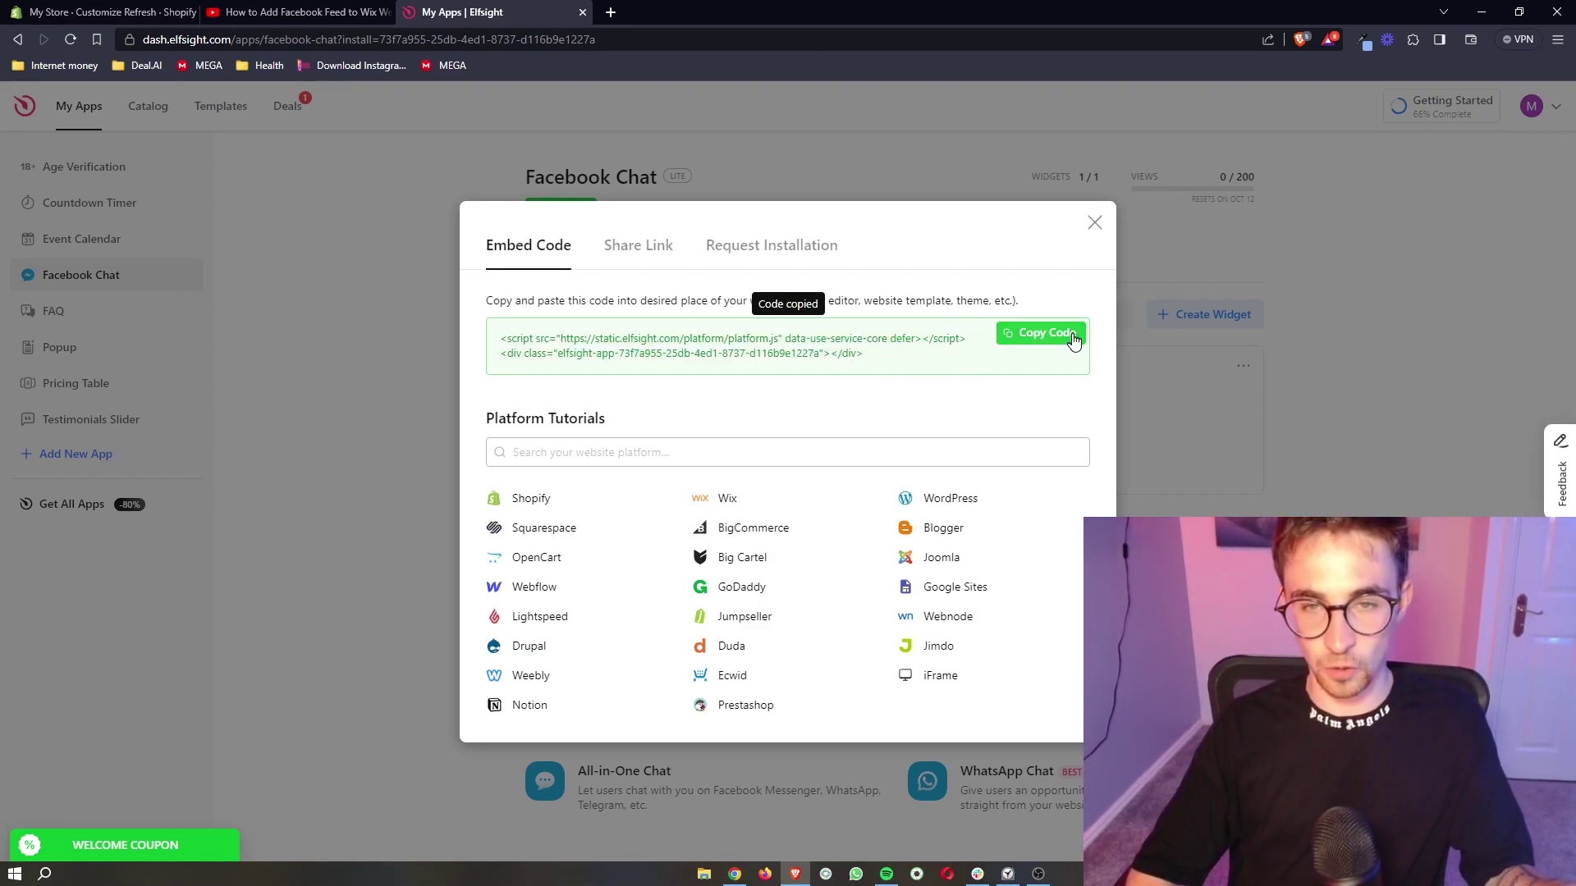
# - Back in the Shopify editor, point out the Header, Footer and Template section groups
pyautogui.click(113, 10)
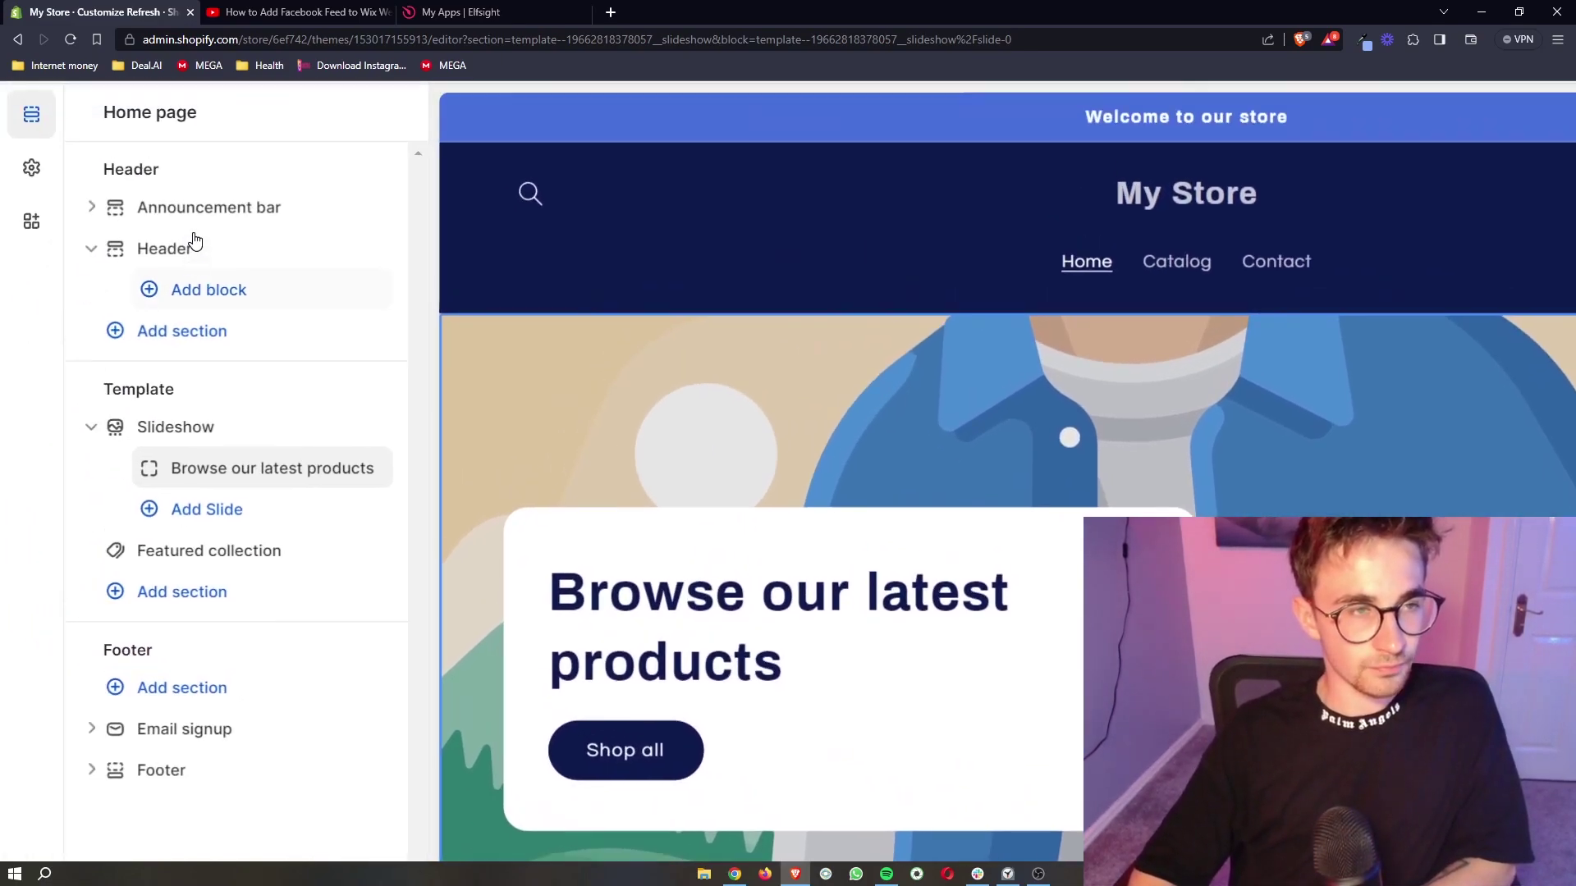
pyautogui.moveTo(38, 99); pyautogui.dragTo(0, 98)
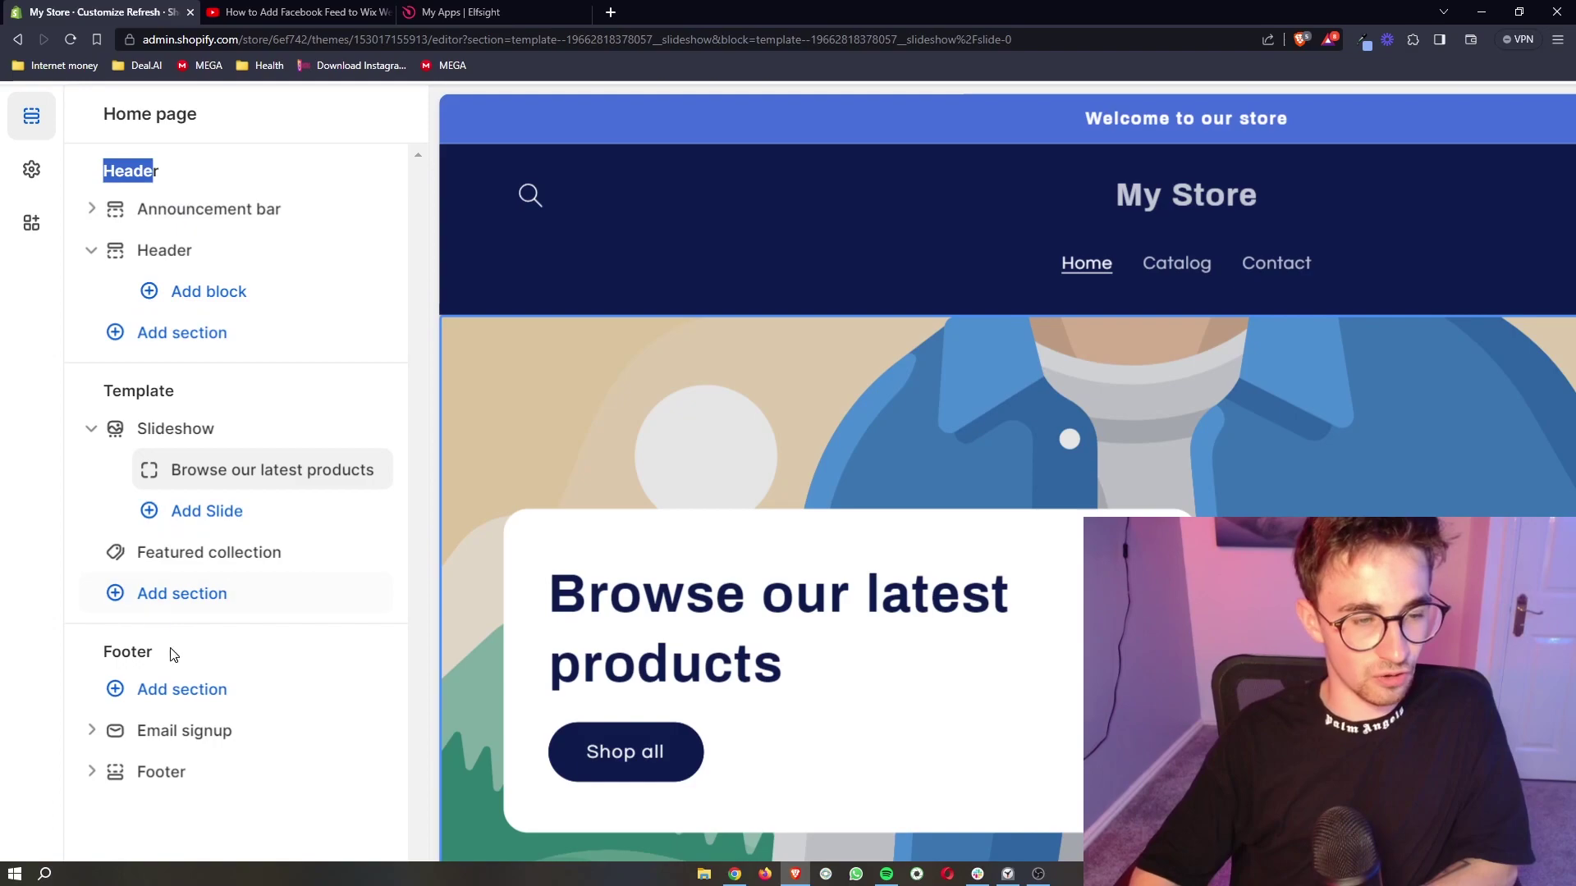
pyautogui.moveTo(169, 654); pyautogui.dragTo(101, 654)
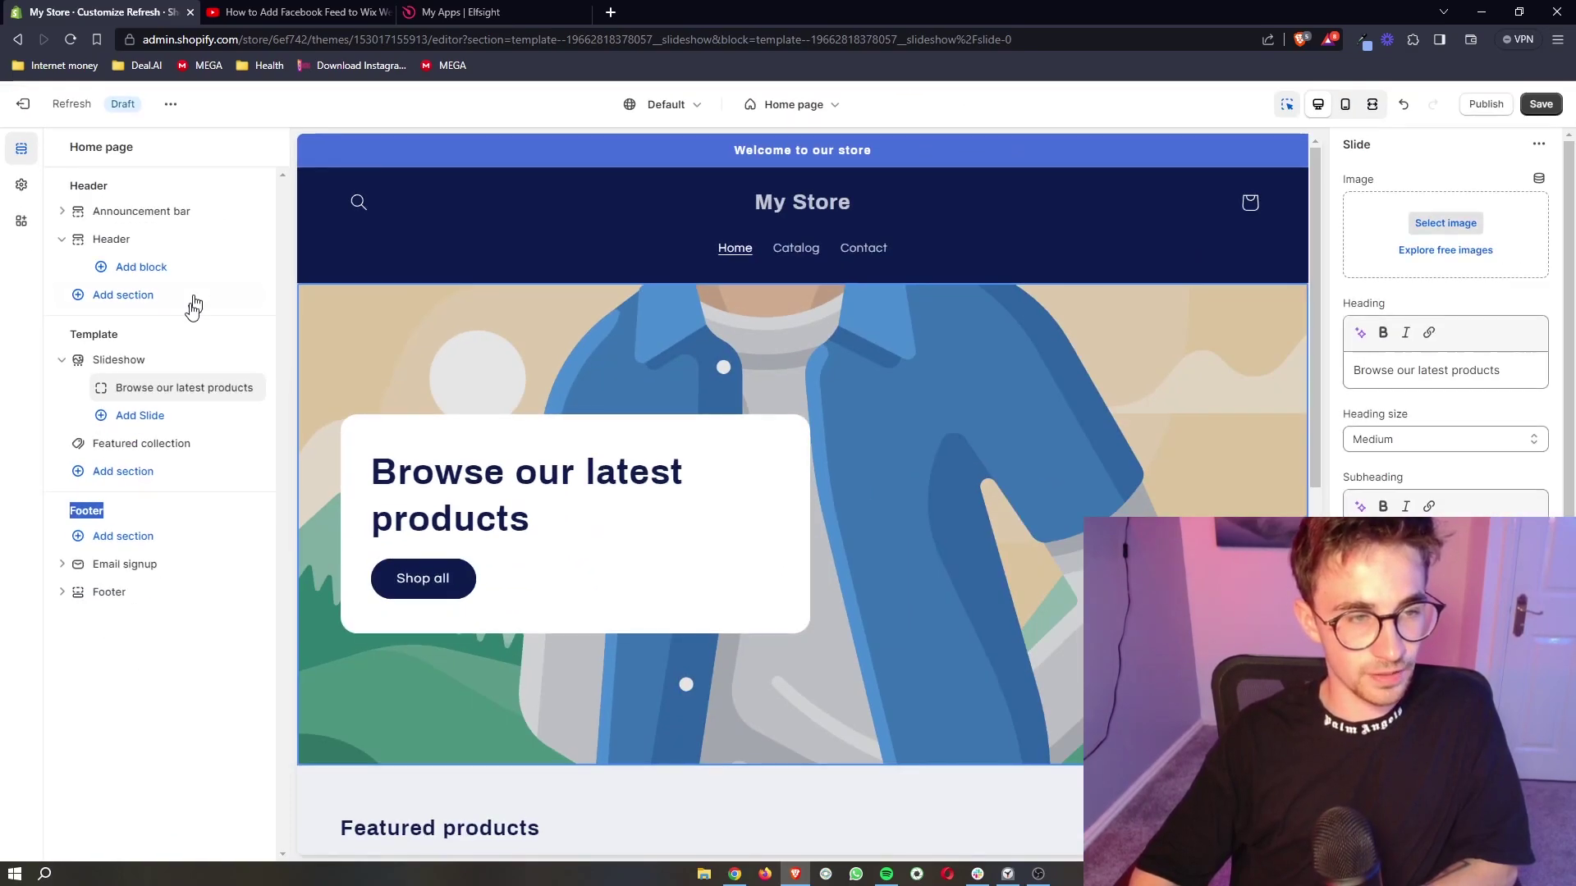
pyautogui.moveTo(172, 340); pyautogui.dragTo(93, 328)
pyautogui.click(155, 335)
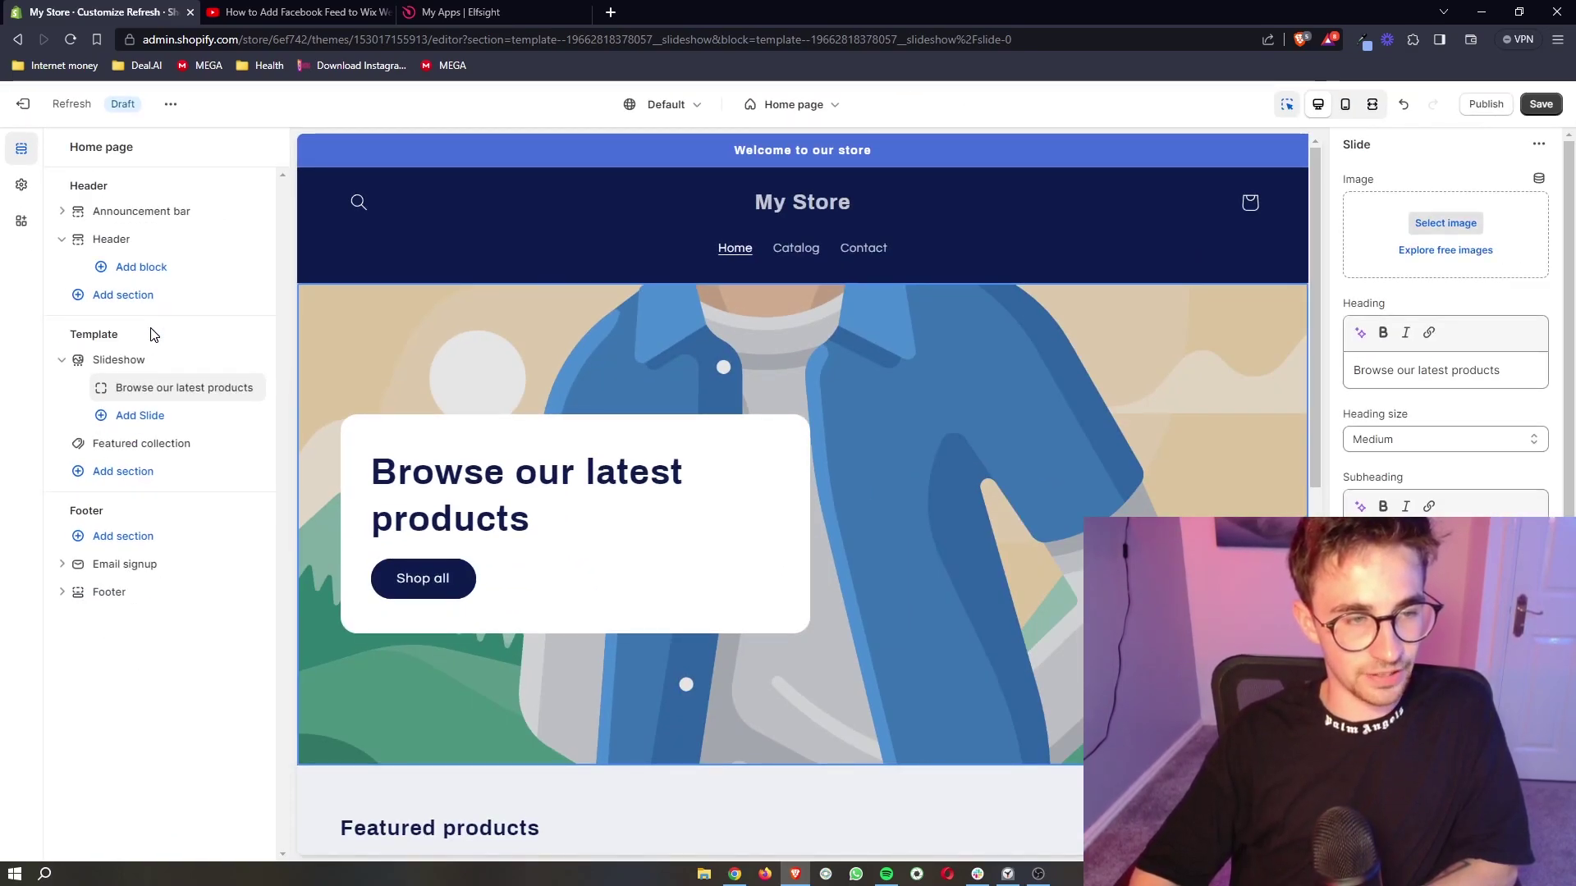
# - Add a Custom Liquid section to the home page template from the Add section list
pyautogui.click(130, 474)
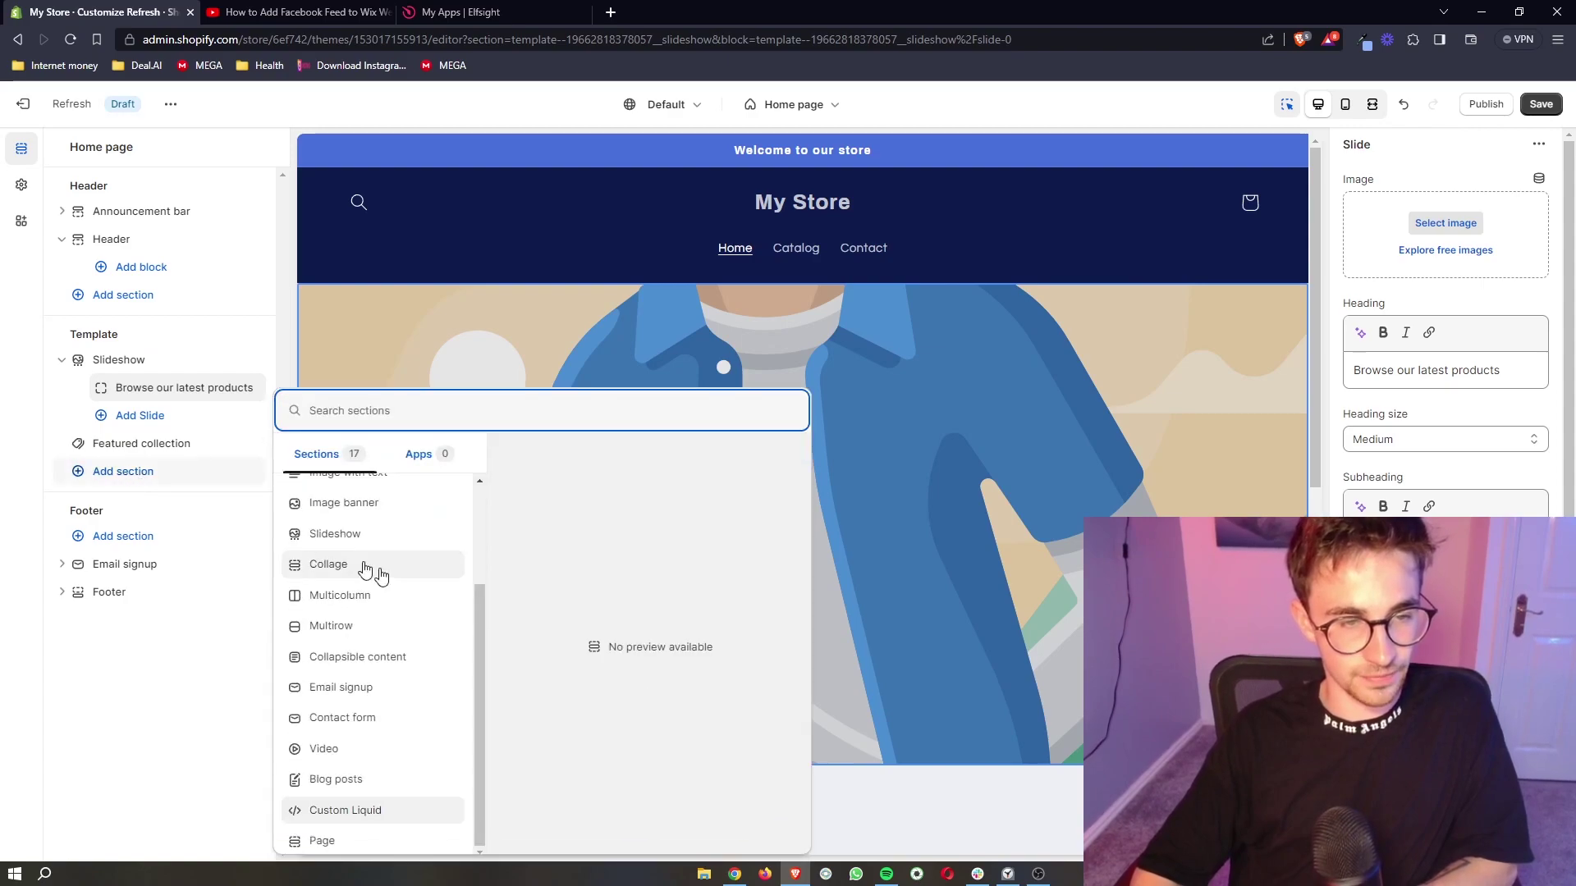
pyautogui.scroll(2, 386, 586)
pyautogui.scroll(-3, 410, 549)
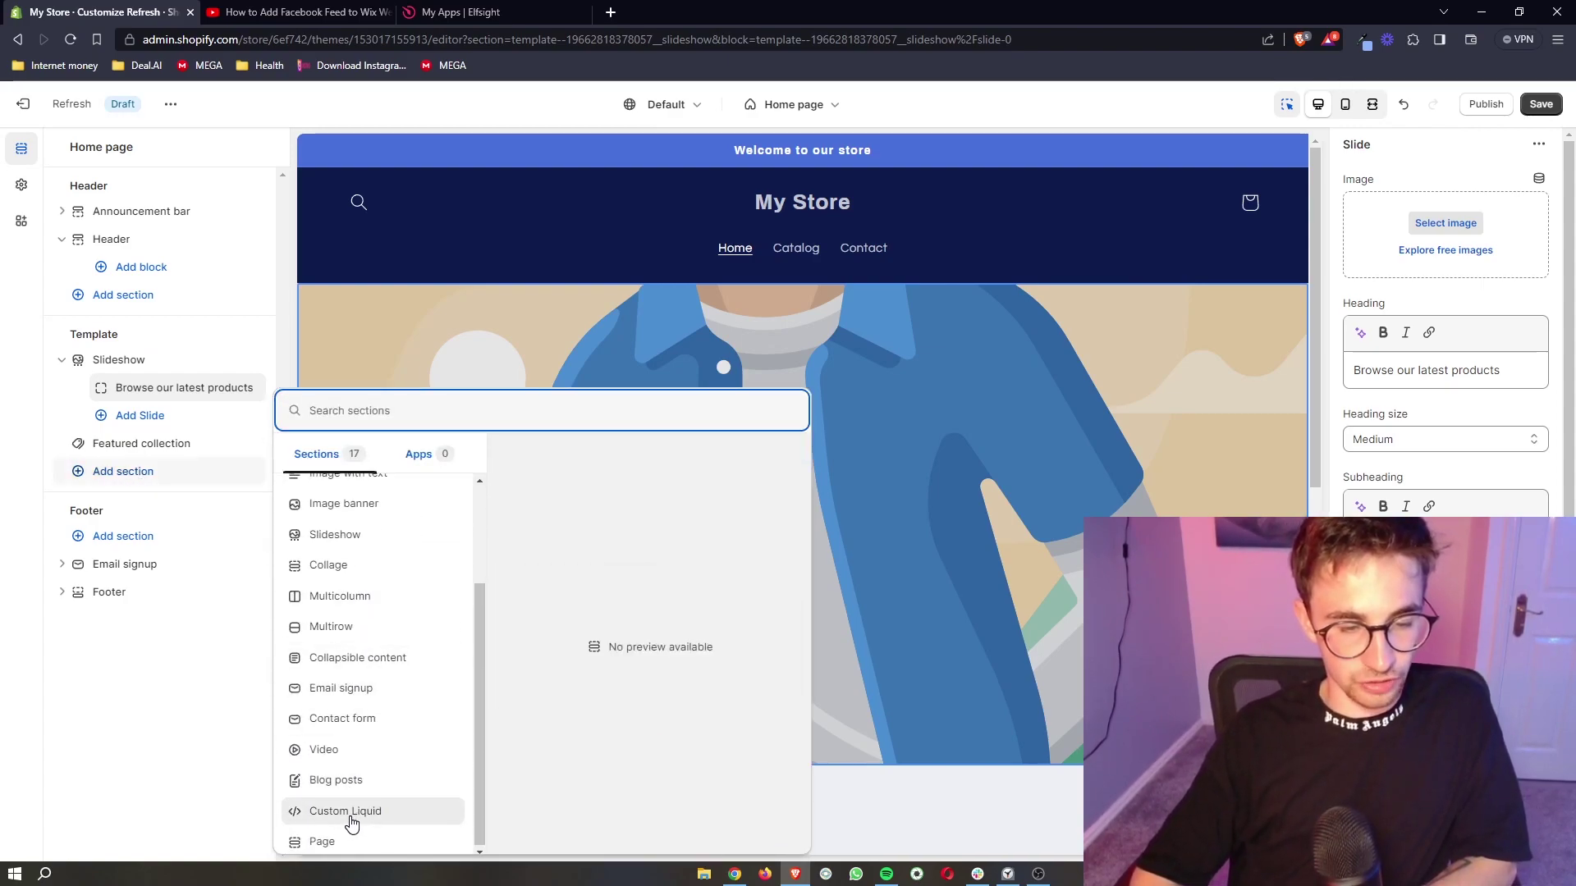
pyautogui.click(354, 814)
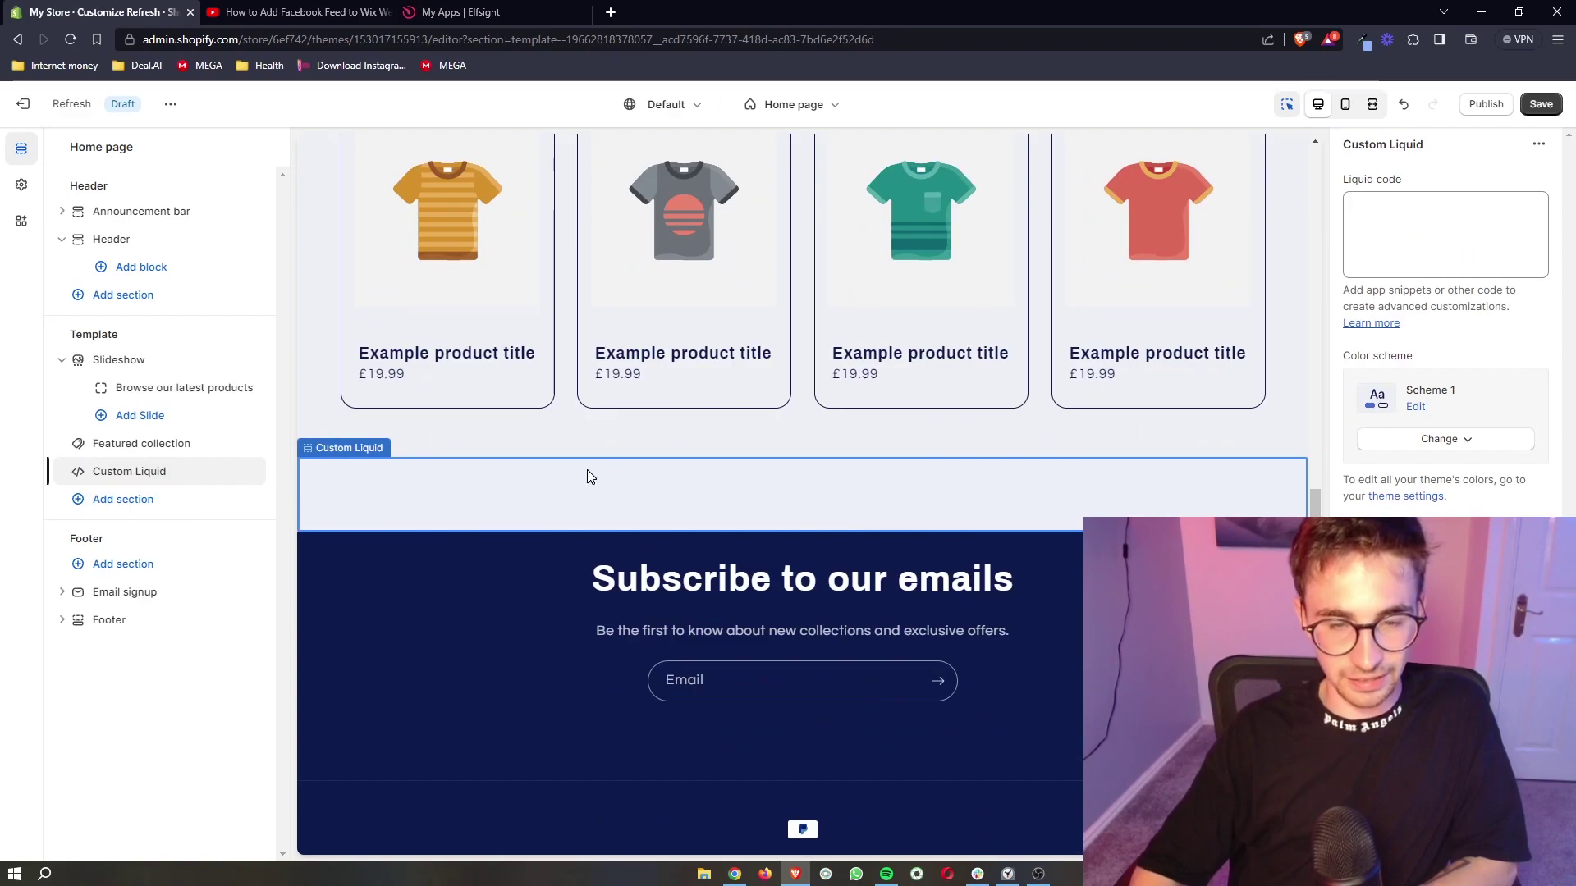
# - Paste the Elfsight Facebook Messenger embed code into the Custom Liquid section's Liquid code field
pyautogui.click(1464, 220)
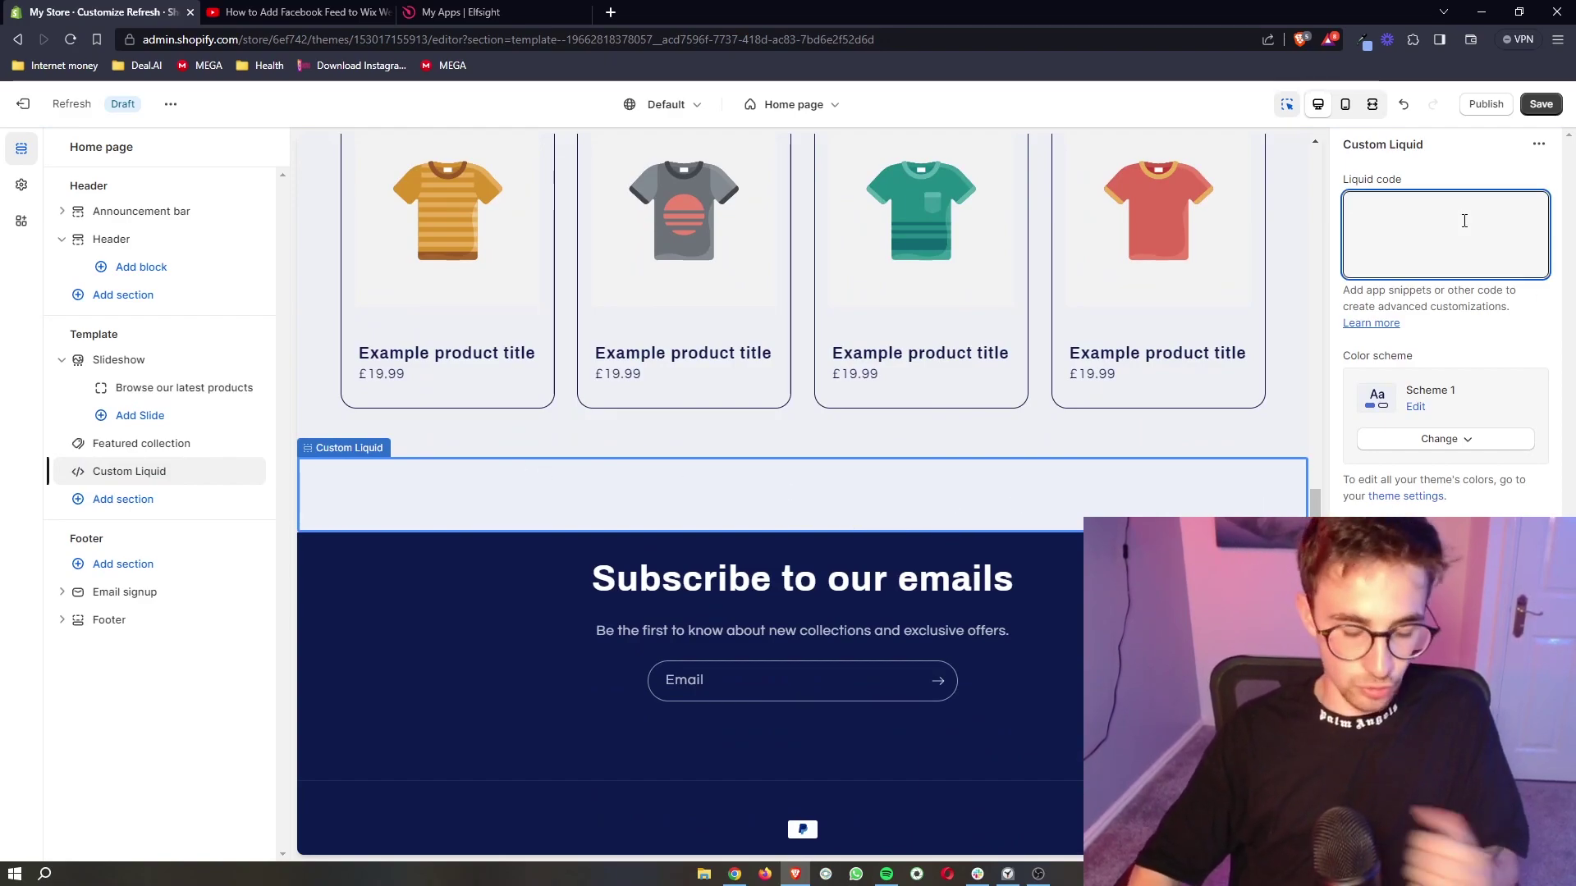
pyautogui.click(1432, 201)
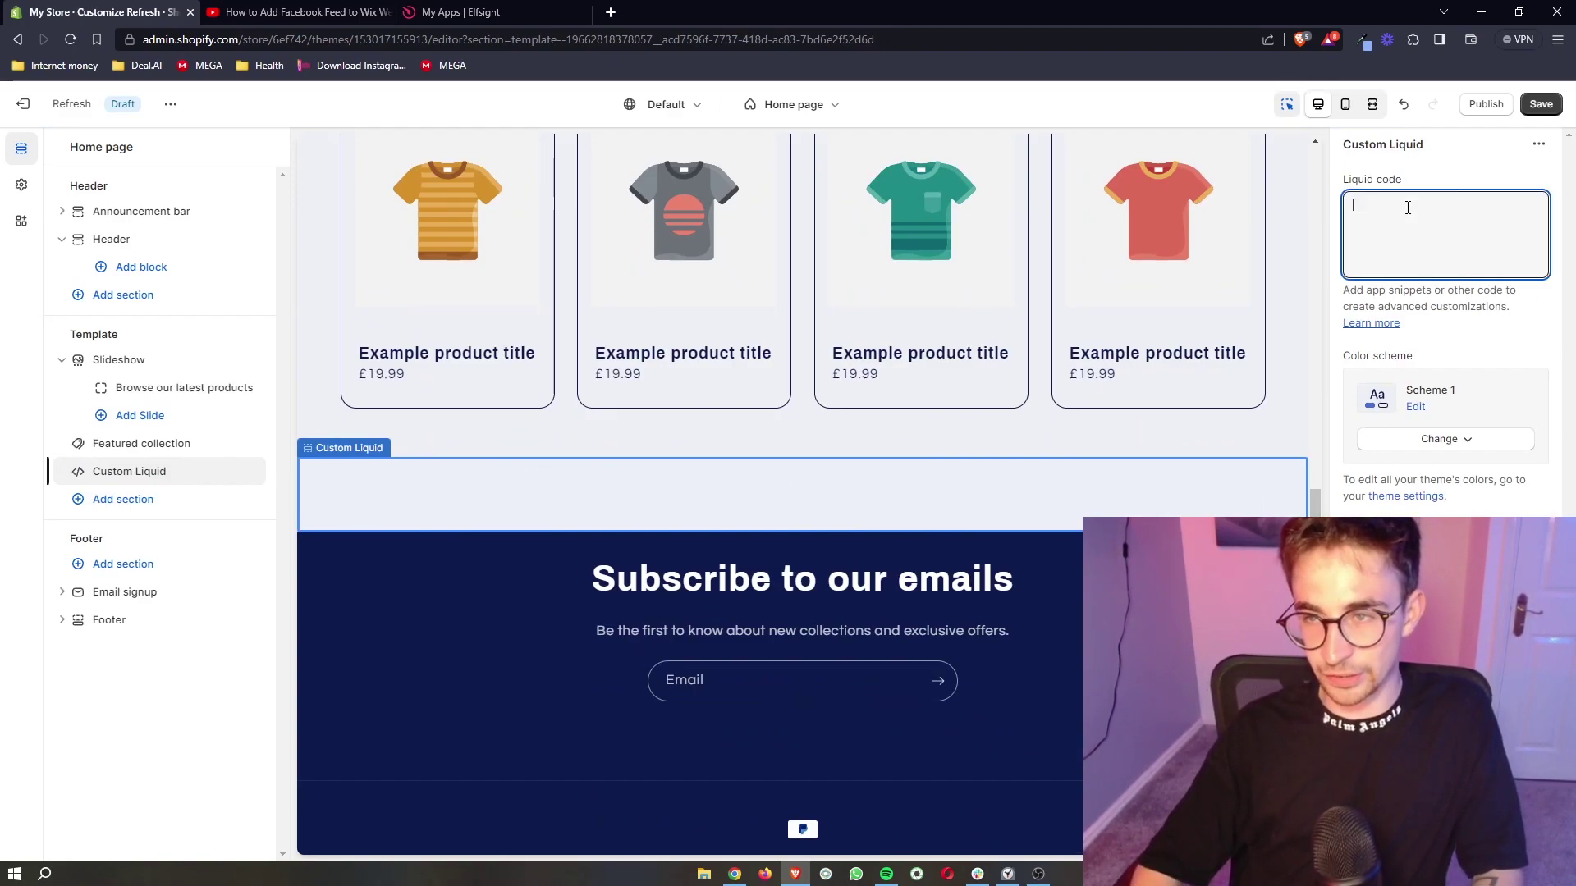
pyautogui.write('<script src="https://static.elfsight.com/platform/platform.js" data-use-service-core defer></script> <div class="elfsight-app-73f7a955-25db-4ed1-8737-d116b9e1227a"></div>')
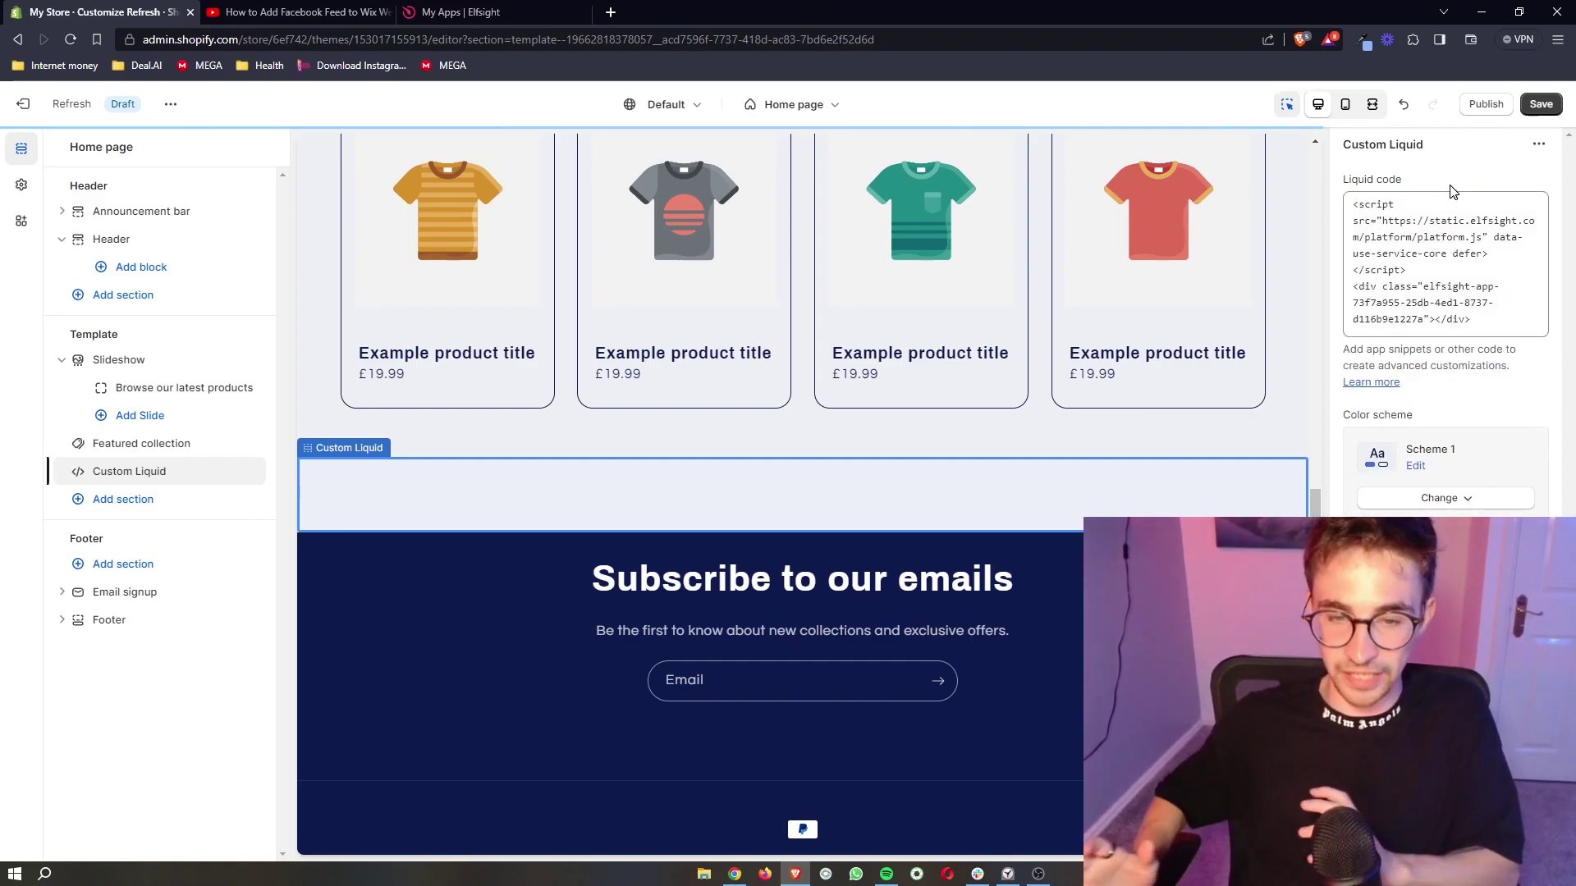